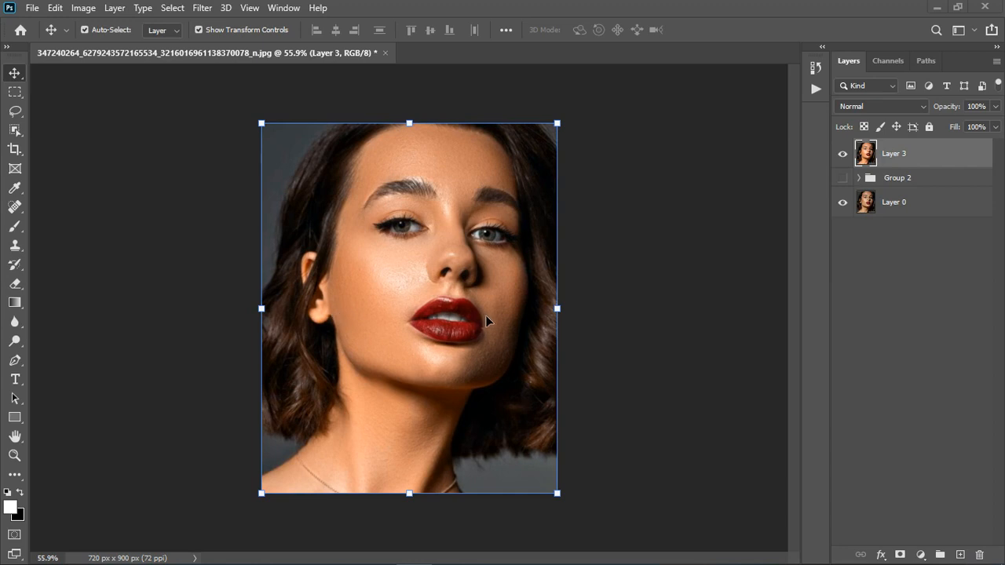
Step: Compare the retouched Layer 3 and the Group 2 edits with the original portrait by toggling their visibility
{"action": "left_click", "coordinate": [842, 155]}
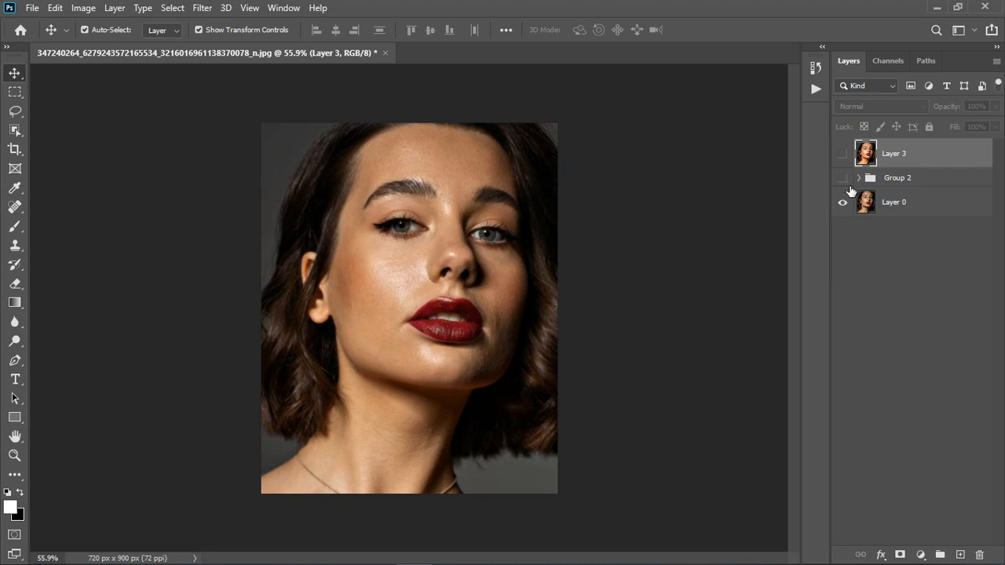
{"action": "left_click", "coordinate": [842, 154]}
{"action": "left_click", "coordinate": [859, 179]}
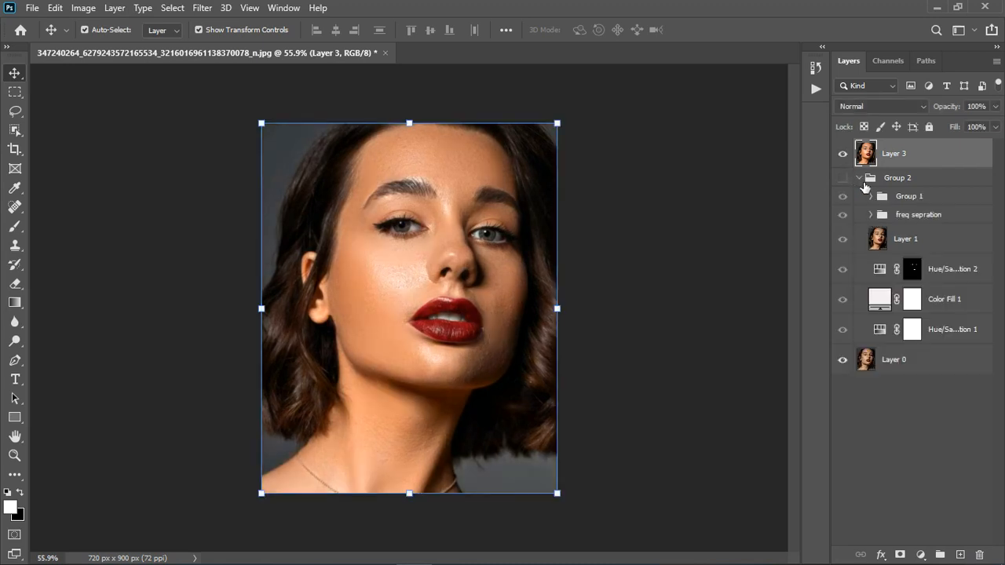
{"action": "left_click", "coordinate": [842, 154]}
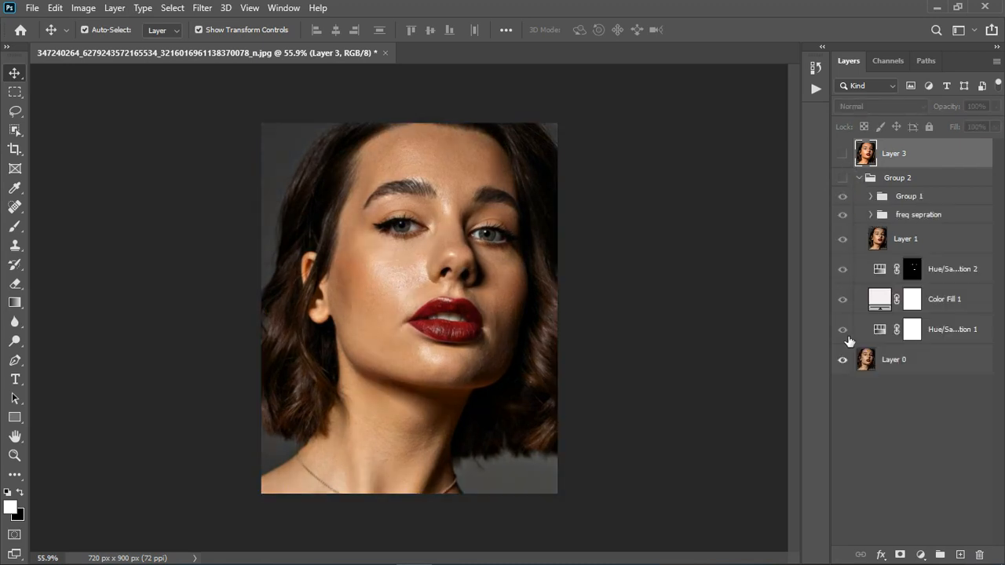
{"action": "left_click", "coordinate": [844, 331]}
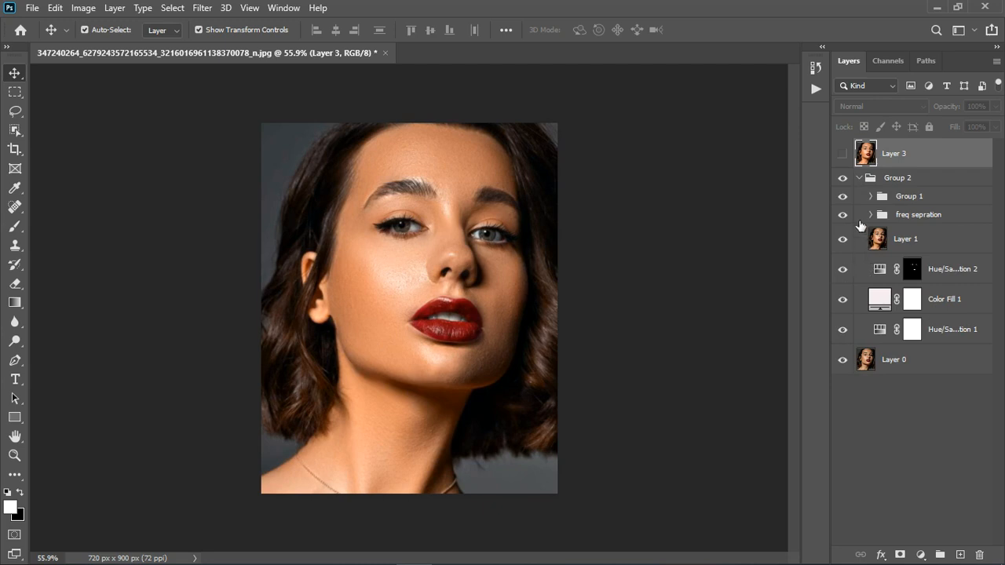
{"action": "left_click", "coordinate": [843, 179]}
{"action": "left_click", "coordinate": [843, 153]}
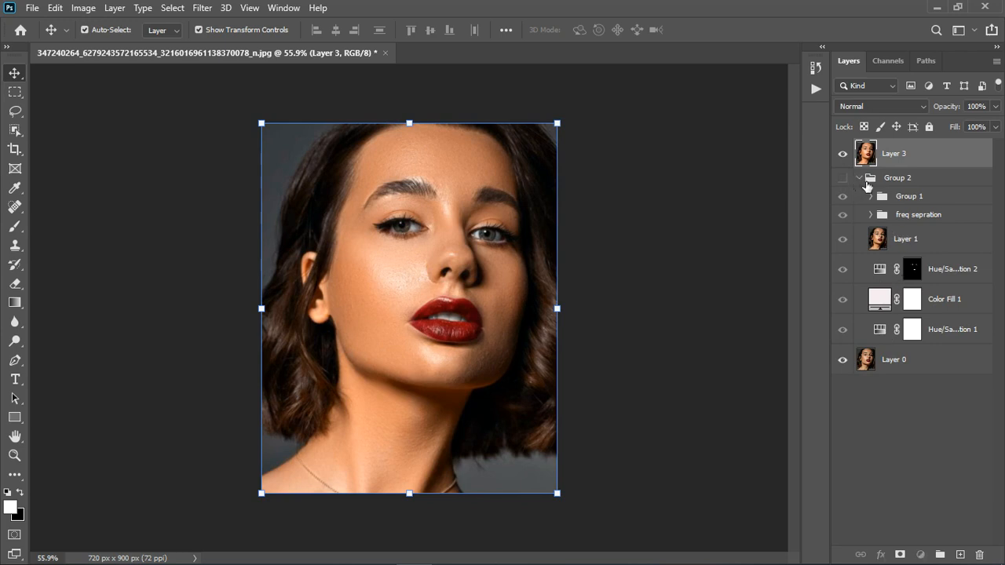
Step: Delete the Group 2 layer group, select Layer 3 and toggle its visibility for a before/after check
{"action": "left_click", "coordinate": [859, 180]}
{"action": "left_click", "coordinate": [897, 180]}
{"action": "key", "text": "Delete"}
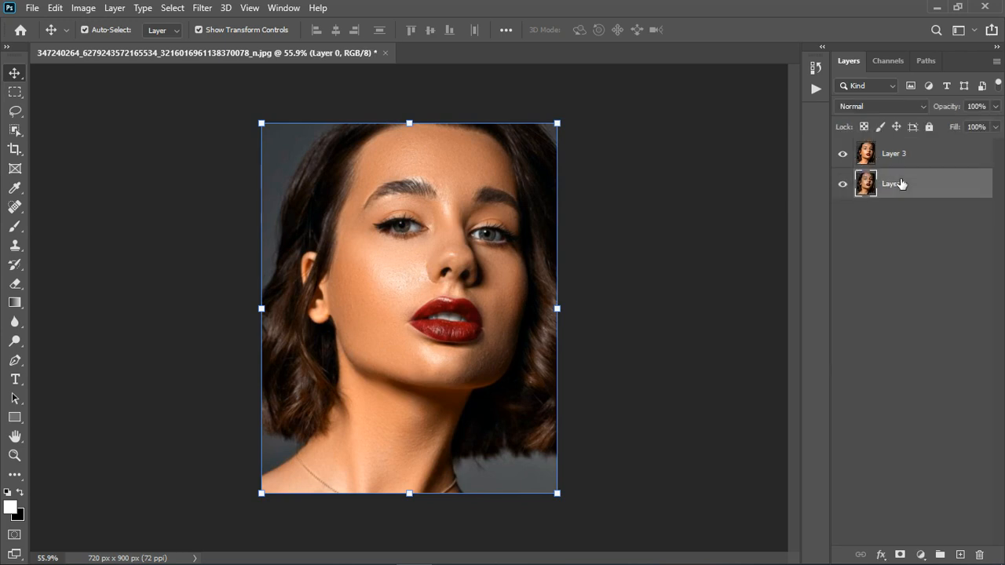
{"action": "left_click", "coordinate": [890, 164]}
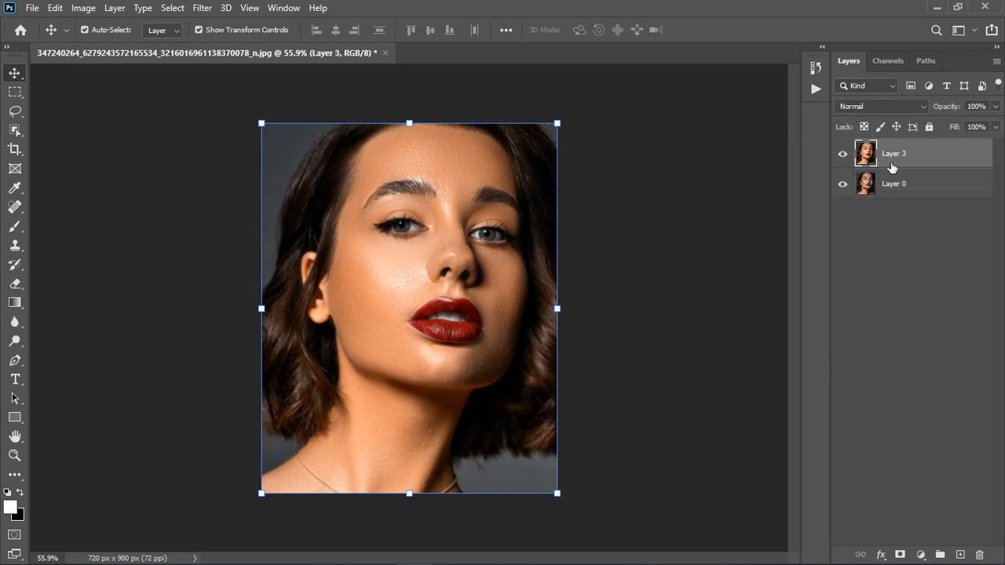
{"action": "left_click", "coordinate": [843, 154]}
{"action": "left_click", "coordinate": [843, 154]}
{"action": "scroll", "coordinate": [428, 197], "scroll_direction": "up", "scroll_amount": 3}
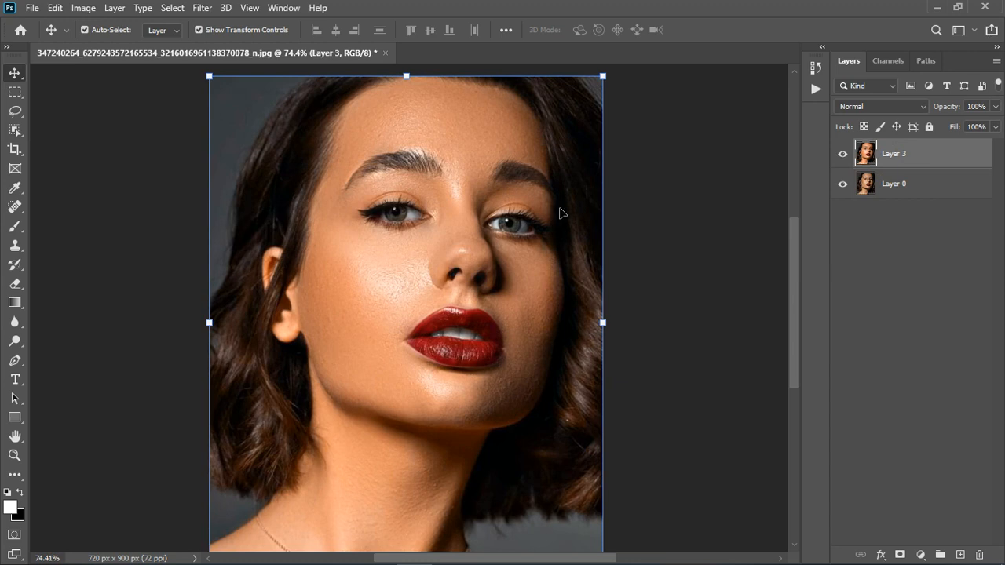
Step: Show the Actions list and create a new action set named "Dodge & Burn"
{"action": "left_click", "coordinate": [283, 10]}
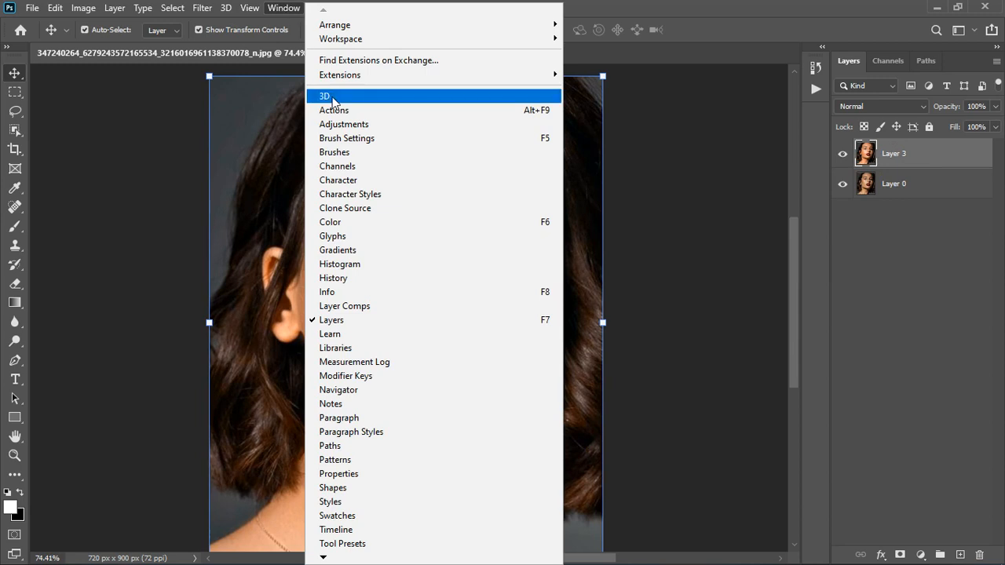
{"action": "left_click", "coordinate": [814, 92]}
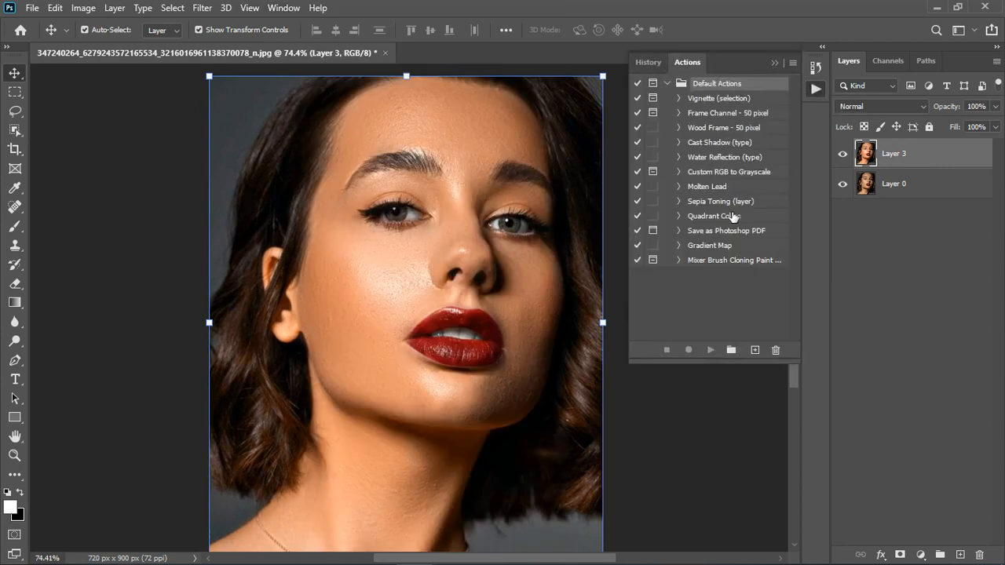
{"action": "left_click", "coordinate": [281, 9]}
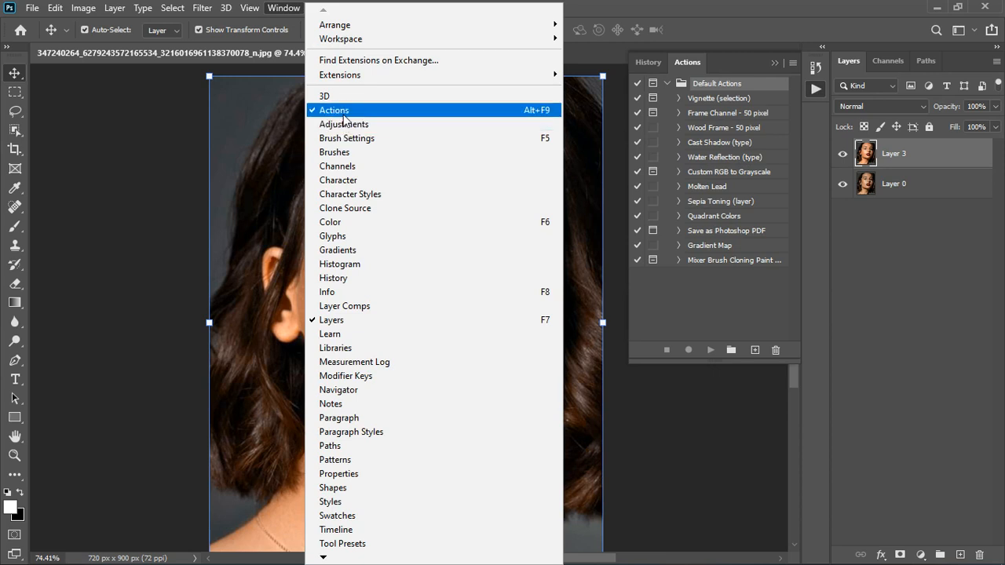
{"action": "left_click", "coordinate": [699, 81]}
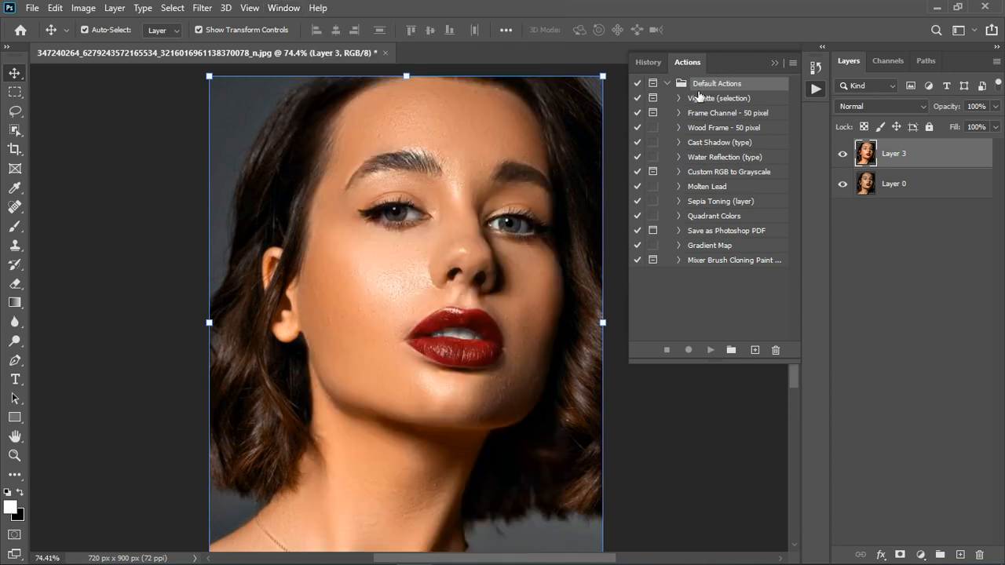
{"action": "left_click", "coordinate": [731, 349]}
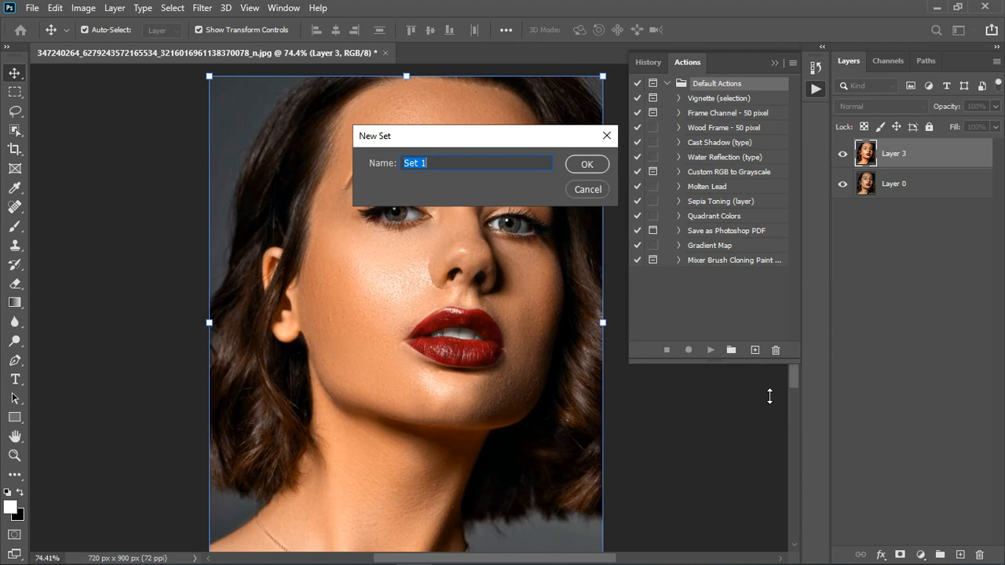
{"action": "type", "text": "Dodge & Burn"}
{"action": "key", "text": "Return"}
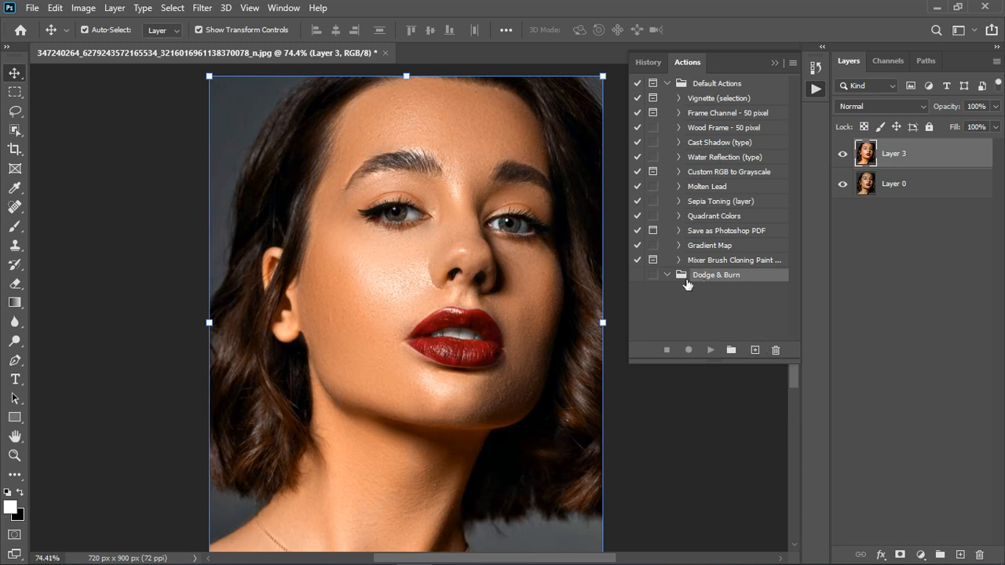
{"action": "left_click", "coordinate": [654, 275]}
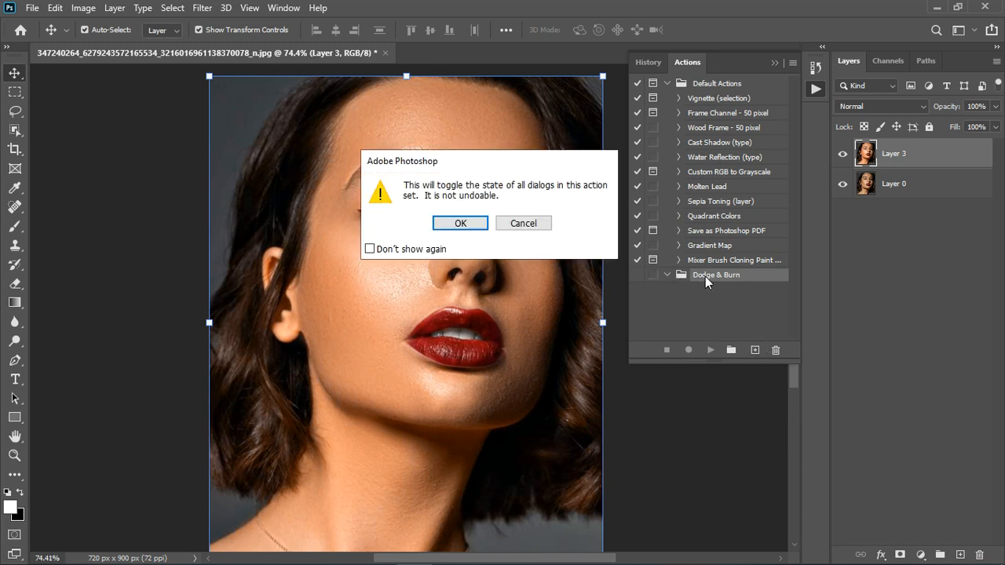
{"action": "left_click", "coordinate": [523, 223]}
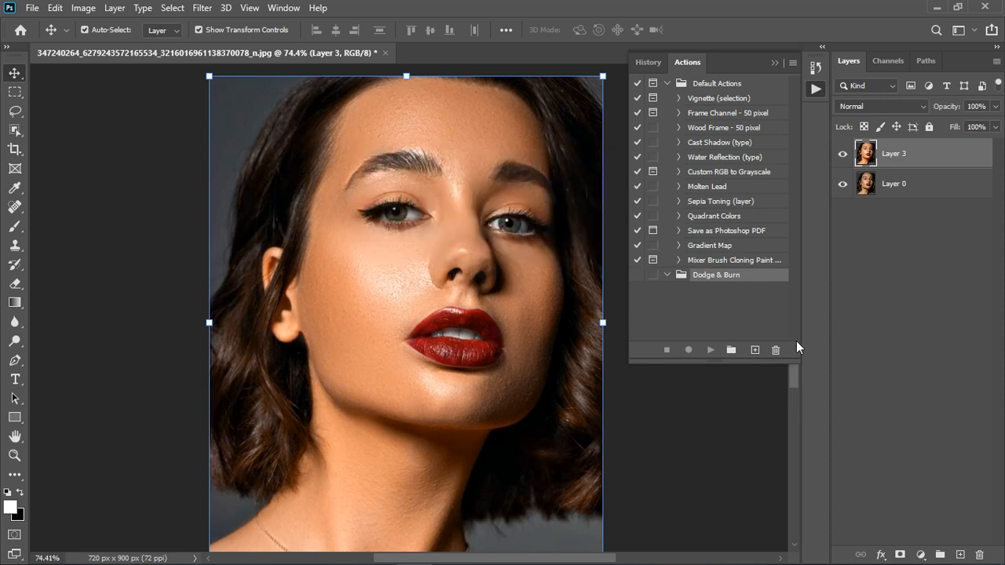
Step: Start recording a new action named "Docging aand Burning" in the Dodge & Burn set
{"action": "left_click", "coordinate": [755, 351]}
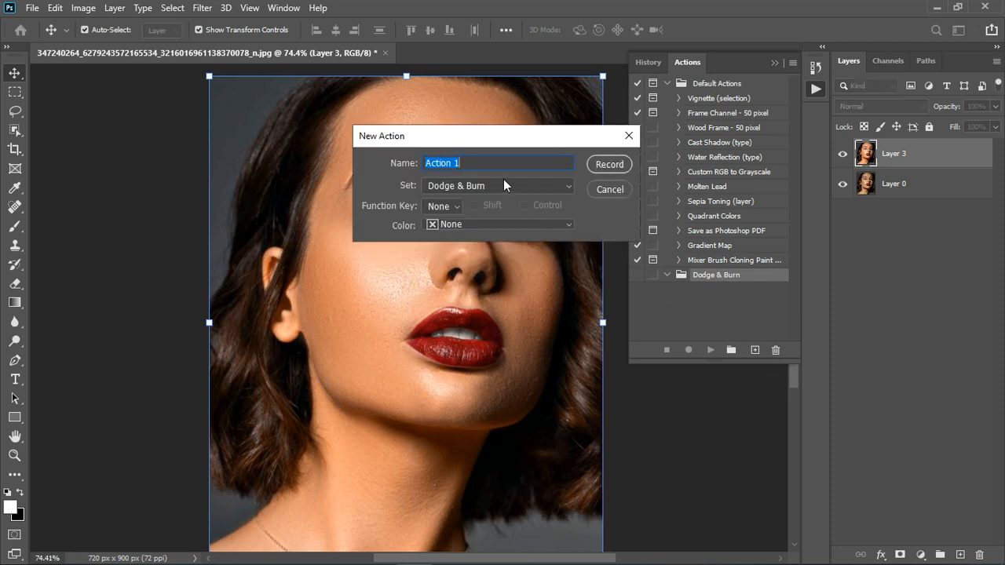
{"action": "type", "text": "Do"}
{"action": "type", "text": "dg"}
{"action": "type", "text": "ing aand Burning"}
{"action": "key", "text": "Return"}
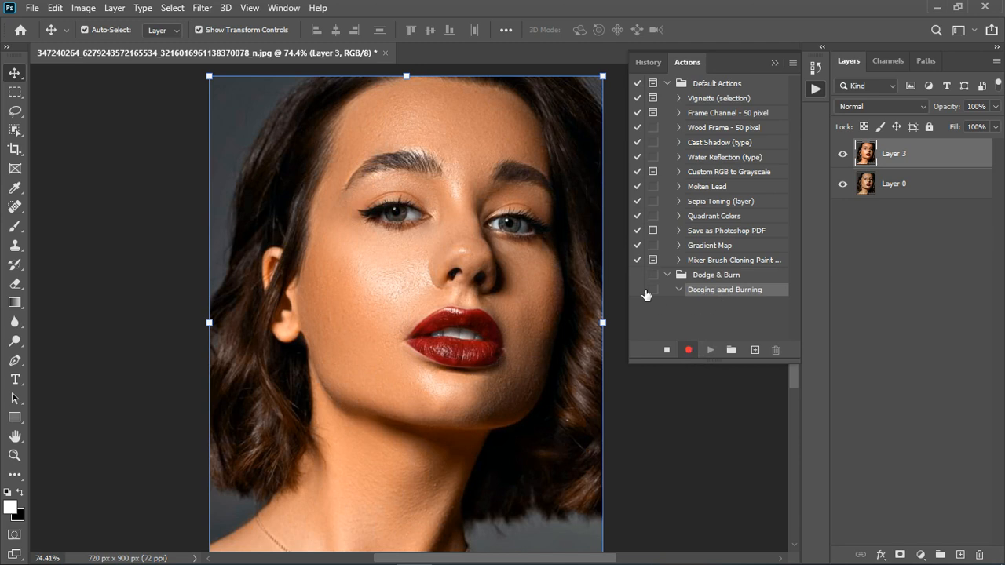
Step: Add a Curves adjustment layer above Layer 3 and raise the midpoint of its RGB curve to brighten the portrait
{"action": "scroll", "coordinate": [505, 250], "scroll_direction": "down", "scroll_amount": 2}
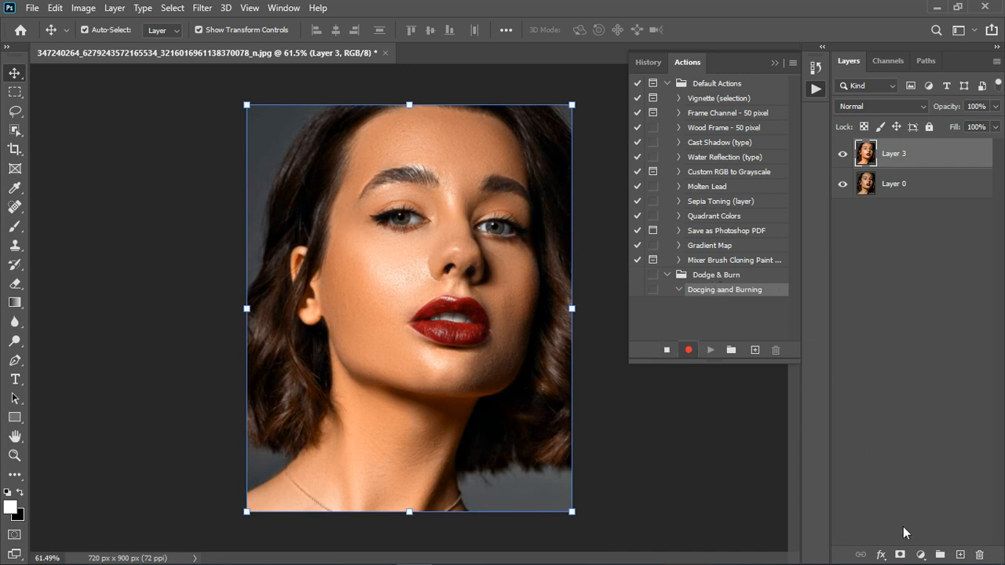
{"action": "left_click", "coordinate": [921, 554]}
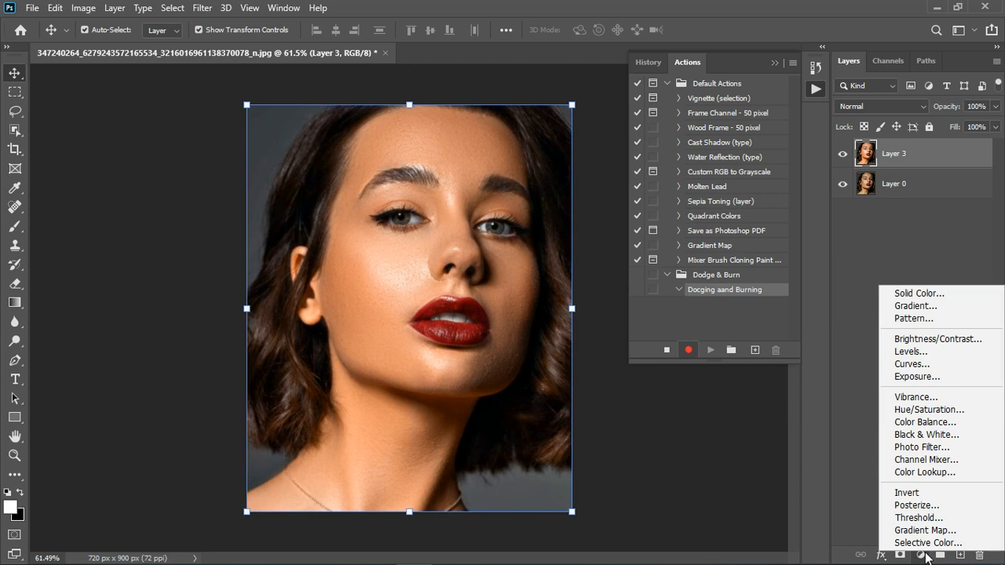
{"action": "left_click", "coordinate": [926, 366]}
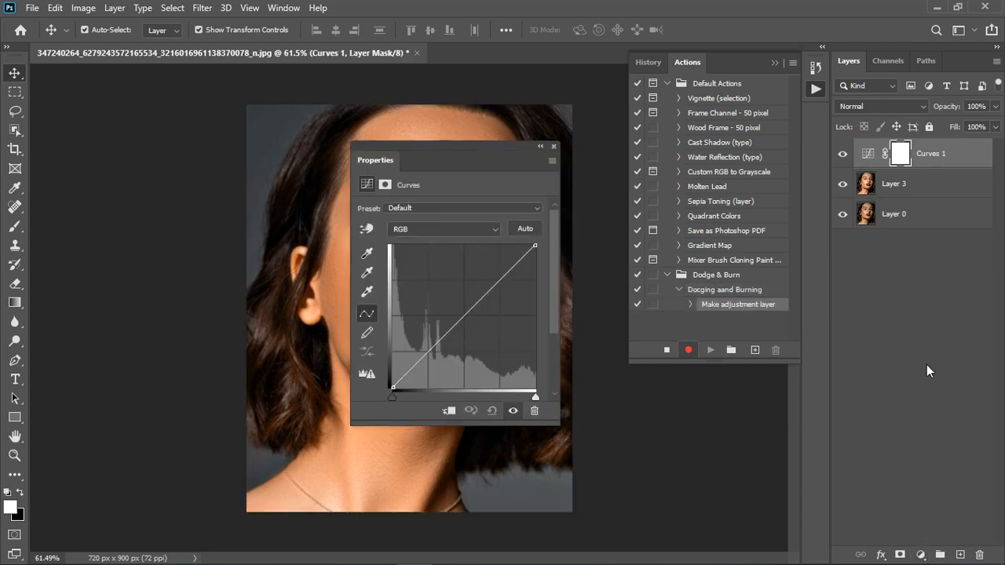
{"action": "left_click_drag", "start_coordinate": [455, 148], "coordinate": [226, 139]}
{"action": "left_click", "coordinate": [691, 305]}
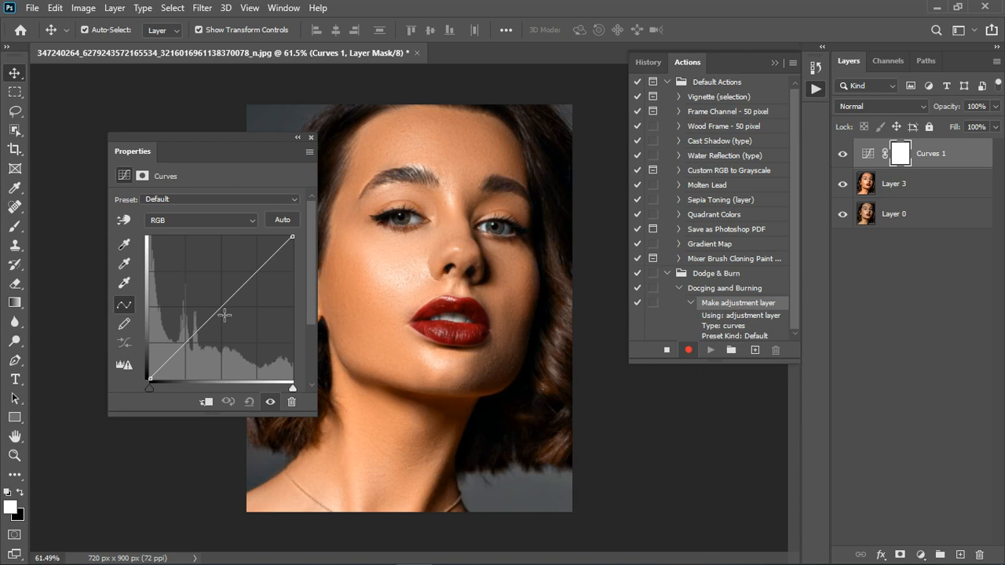
{"action": "left_click_drag", "start_coordinate": [222, 316], "coordinate": [213, 307]}
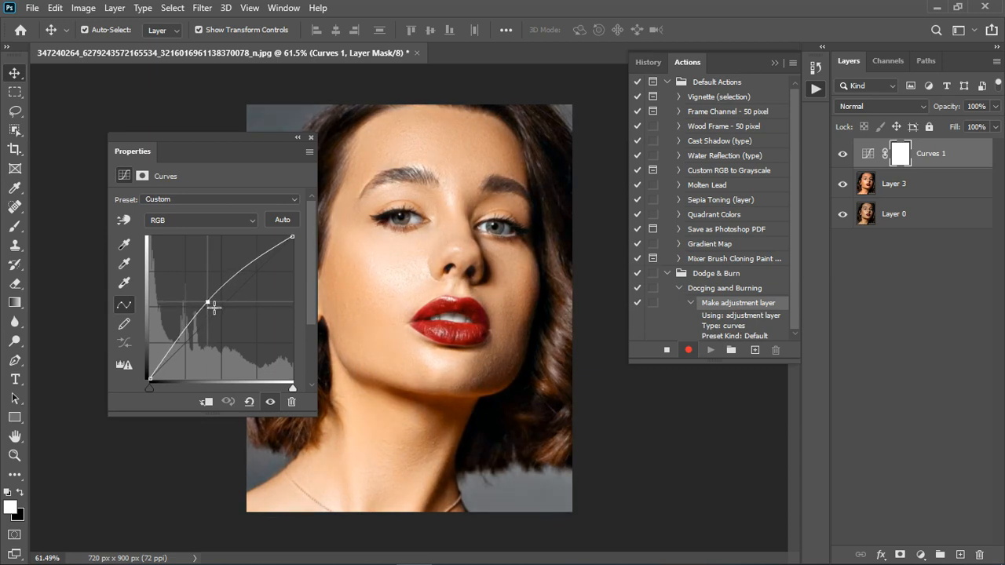
{"action": "left_click_drag", "start_coordinate": [214, 308], "coordinate": [216, 301]}
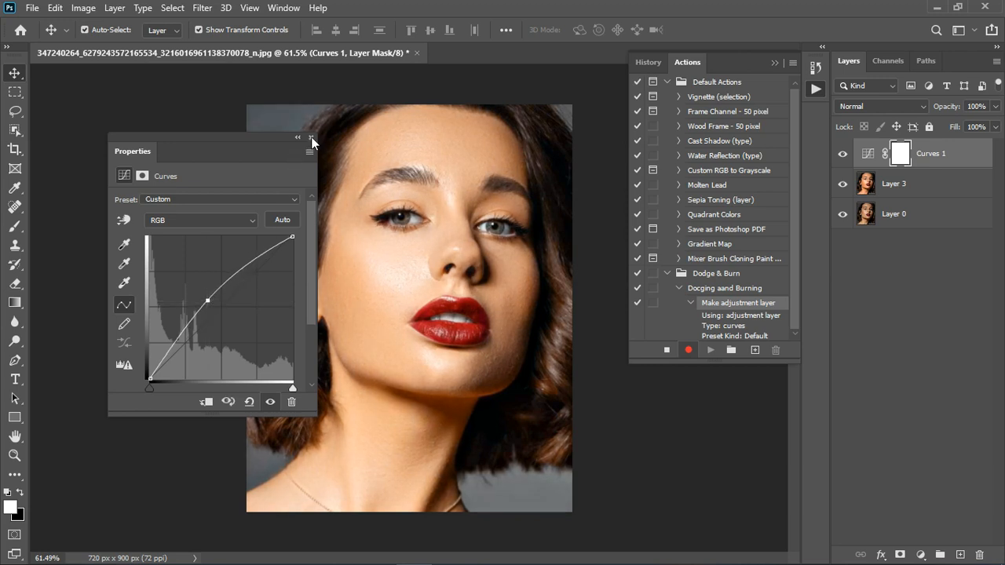
{"action": "left_click", "coordinate": [312, 138]}
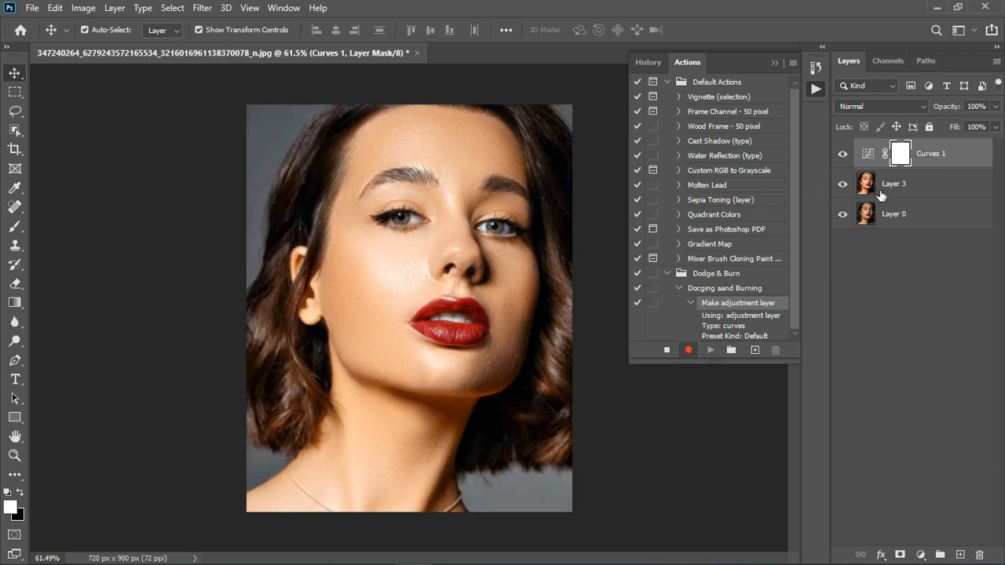
Step: Rename the brightening Curves layer "dodge" and invert its layer mask to black
{"action": "double_click", "coordinate": [934, 155]}
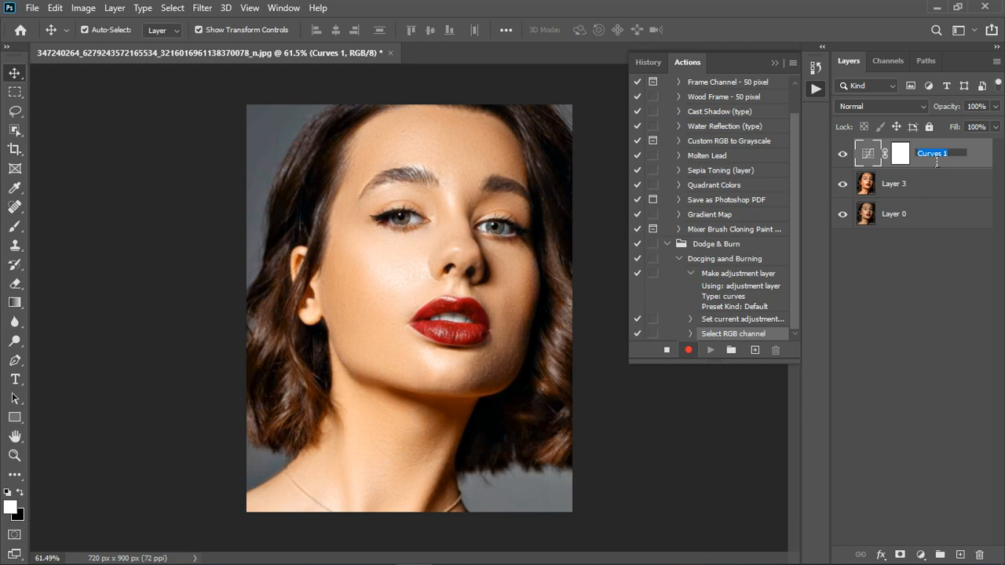
{"action": "type", "text": "dodge"}
{"action": "key", "text": "Return"}
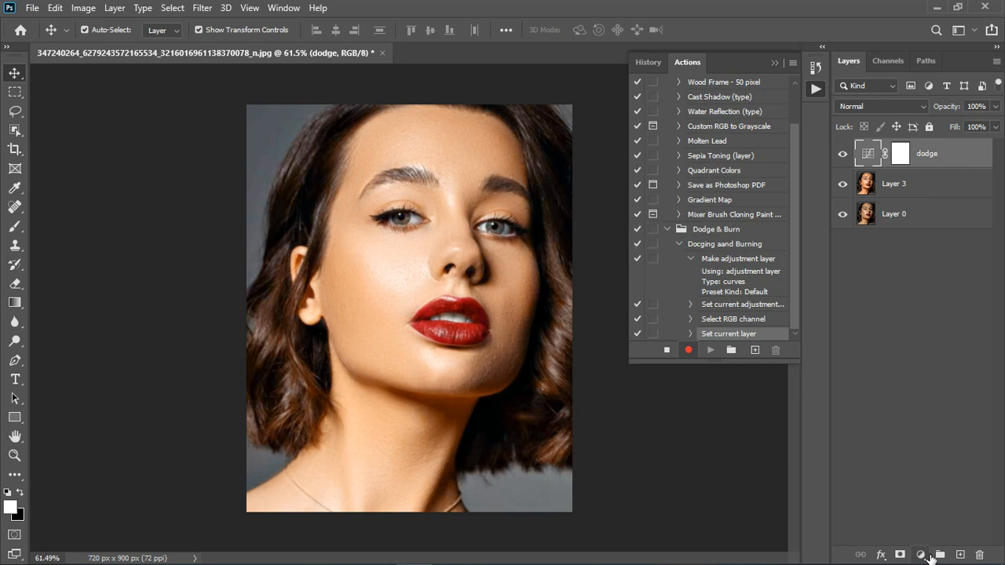
{"action": "left_click", "coordinate": [903, 154]}
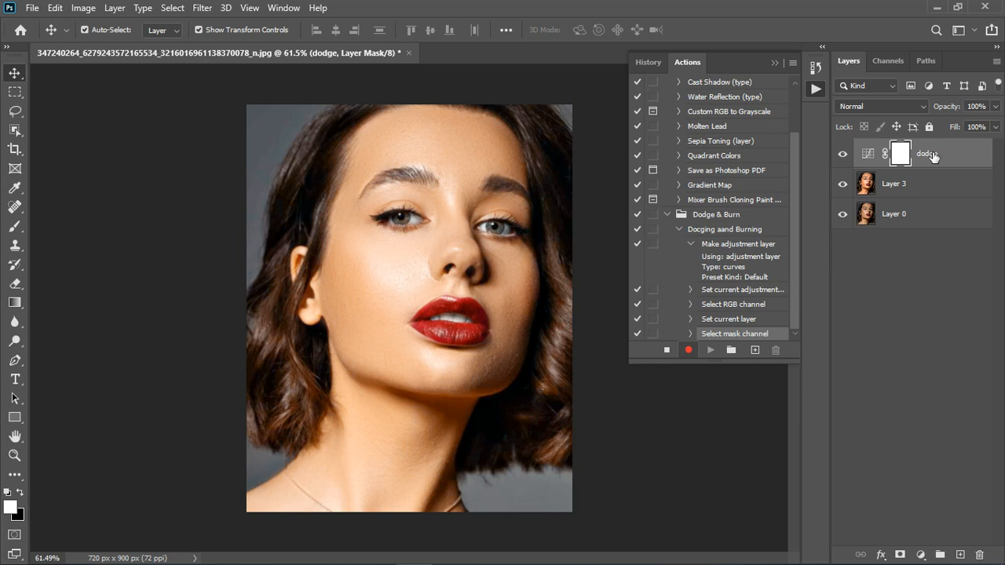
{"action": "key", "text": "ctrl+i"}
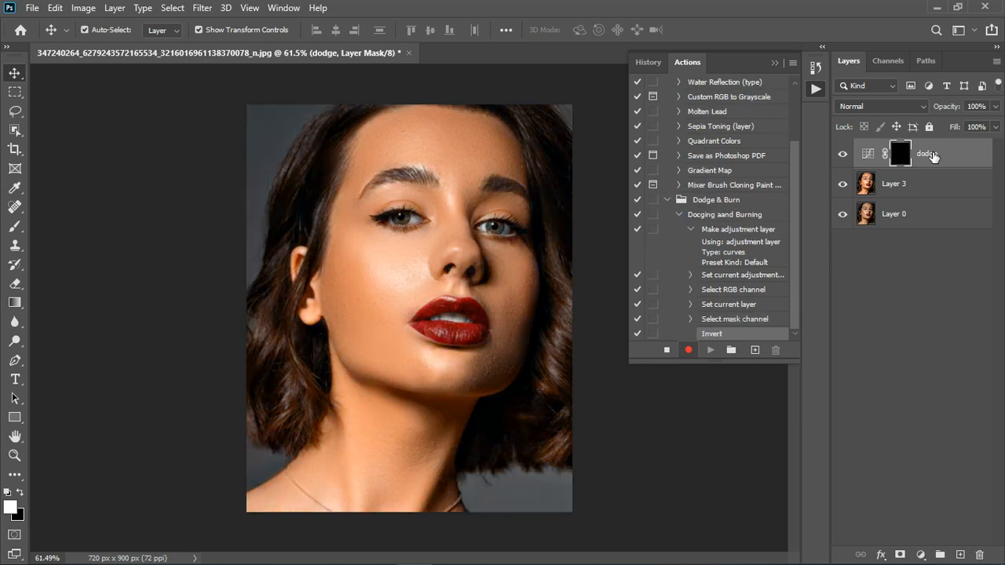
Step: Add a second Curves adjustment layer above the dodge layer and lower the midpoint of its RGB curve to darken the portrait
{"action": "left_click", "coordinate": [920, 555]}
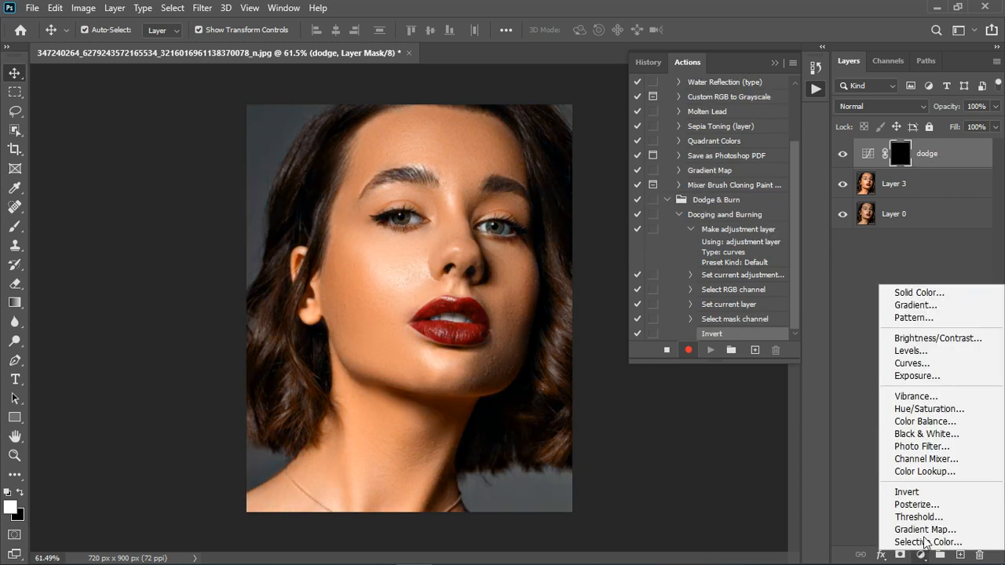
{"action": "left_click", "coordinate": [911, 362]}
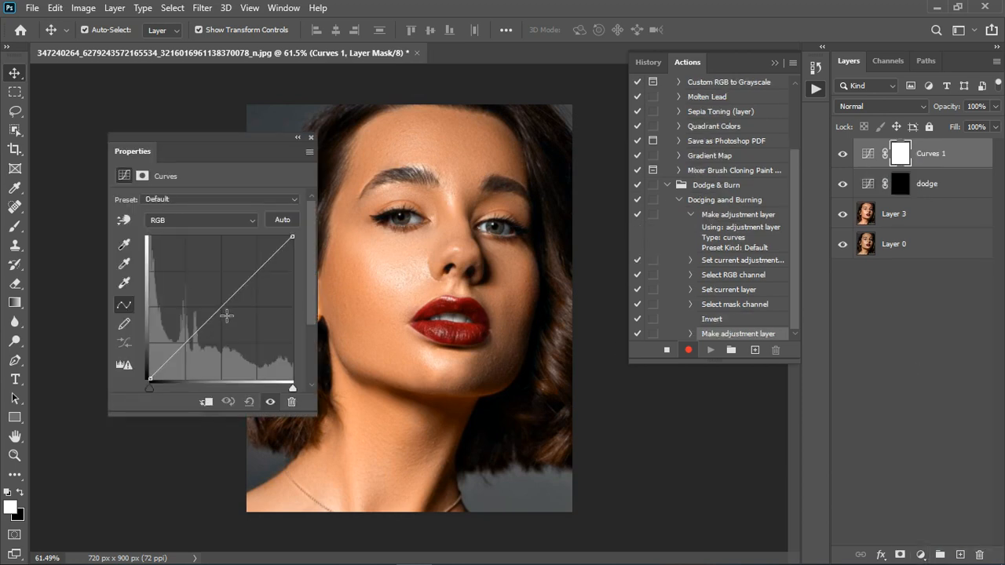
{"action": "left_click_drag", "start_coordinate": [227, 316], "coordinate": [237, 326]}
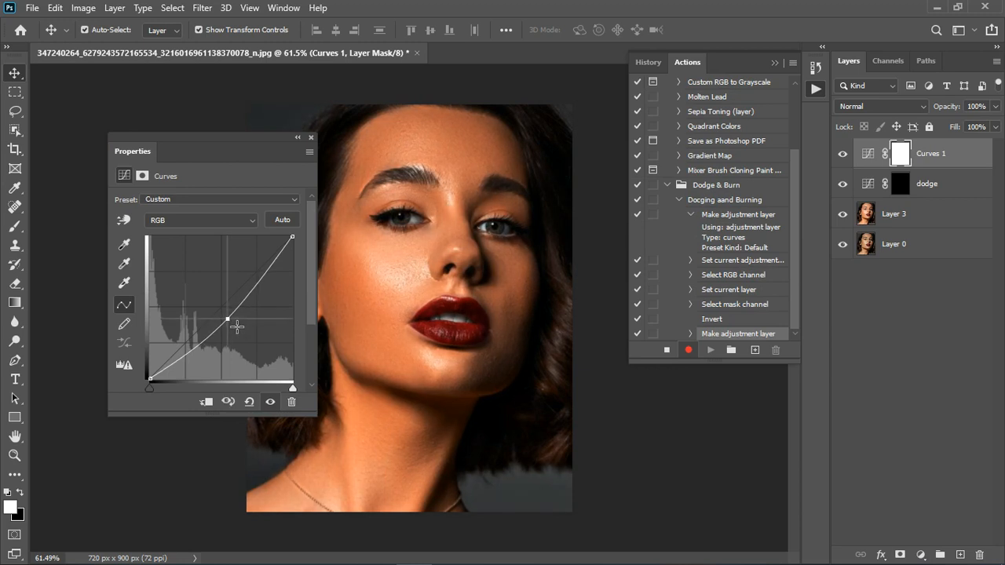
{"action": "left_click", "coordinate": [311, 139]}
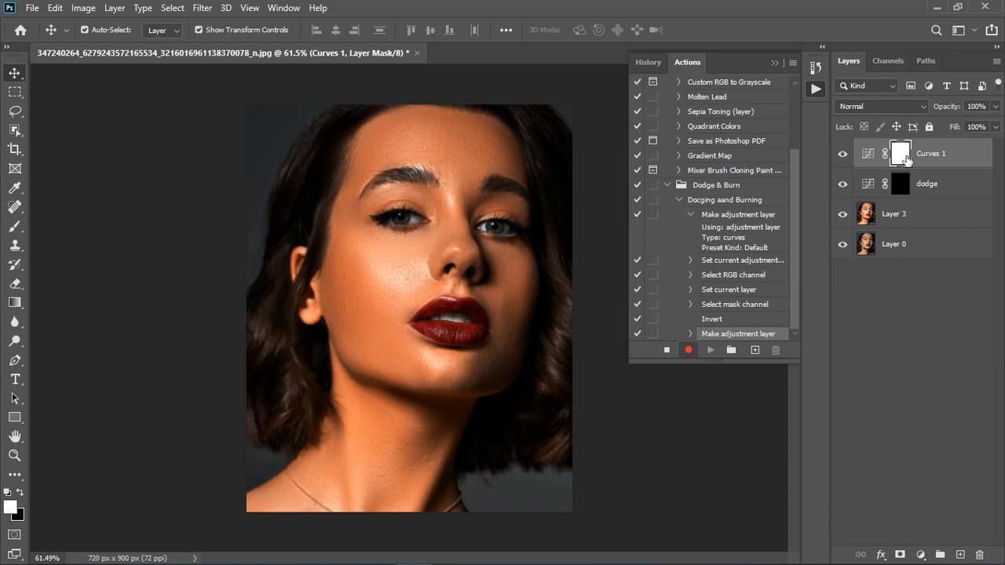
Step: Rename the darkening Curves layer "burn"
{"action": "double_click", "coordinate": [930, 158]}
{"action": "type", "text": "burn"}
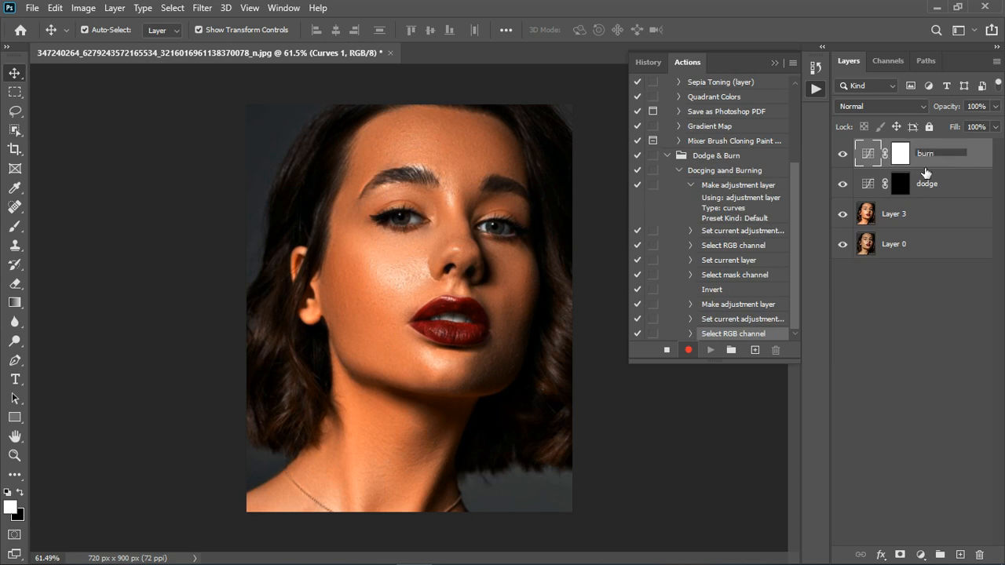
{"action": "key", "text": "Return"}
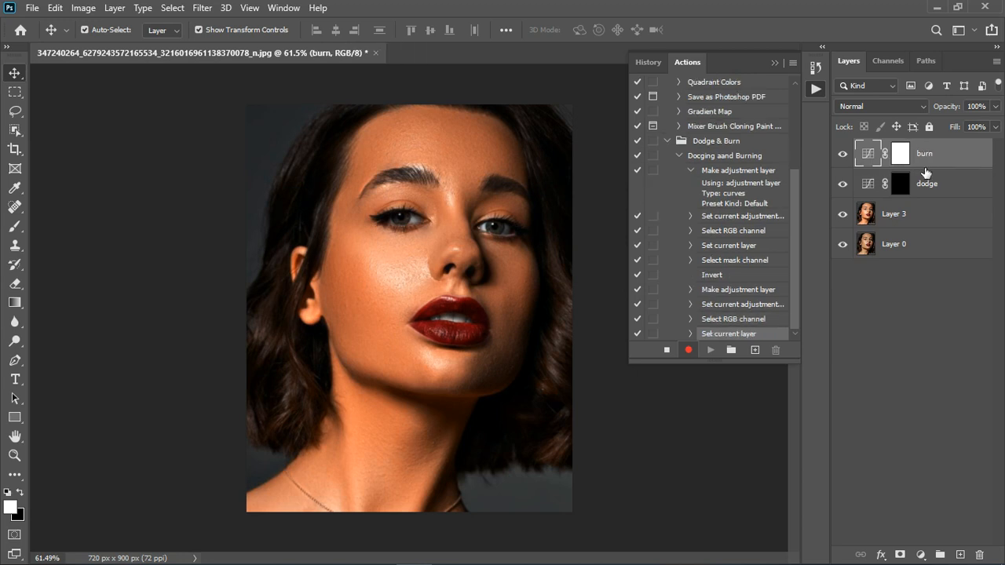
Step: Invert the burn layer's mask to black and reset the foreground and background colours to their defaults
{"action": "left_click", "coordinate": [901, 157]}
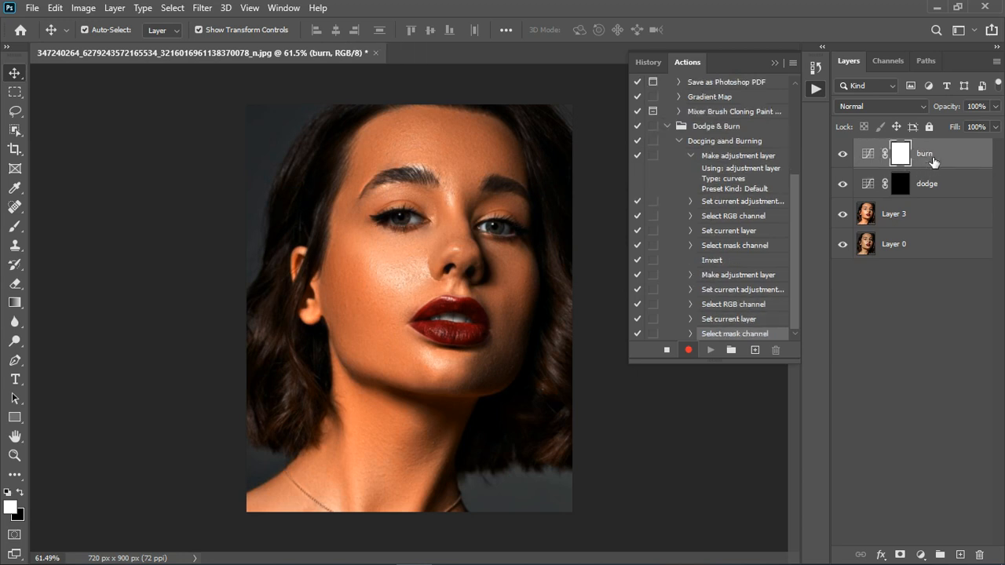
{"action": "key", "text": "ctrl+i"}
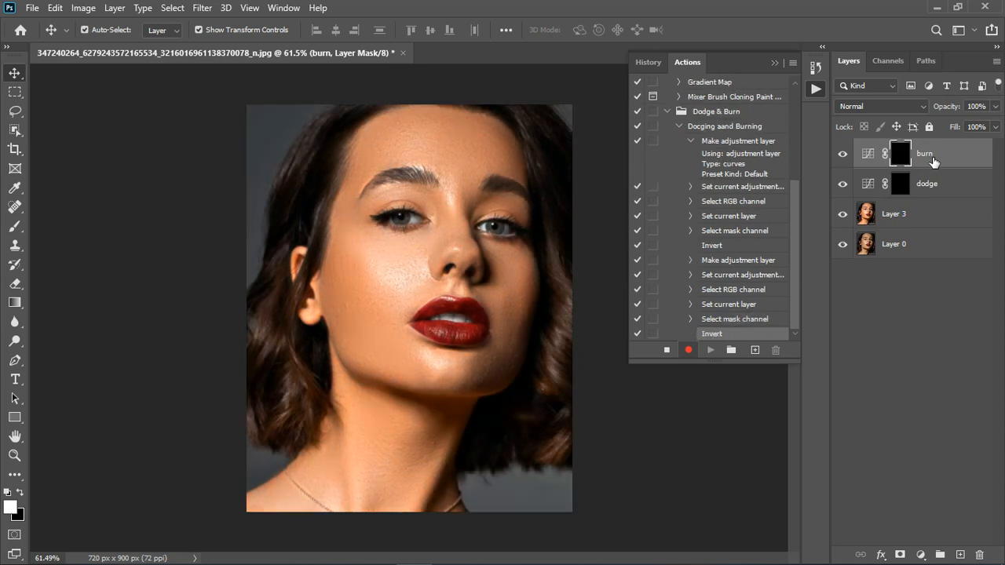
{"action": "left_click", "coordinate": [11, 493]}
{"action": "left_click", "coordinate": [10, 493]}
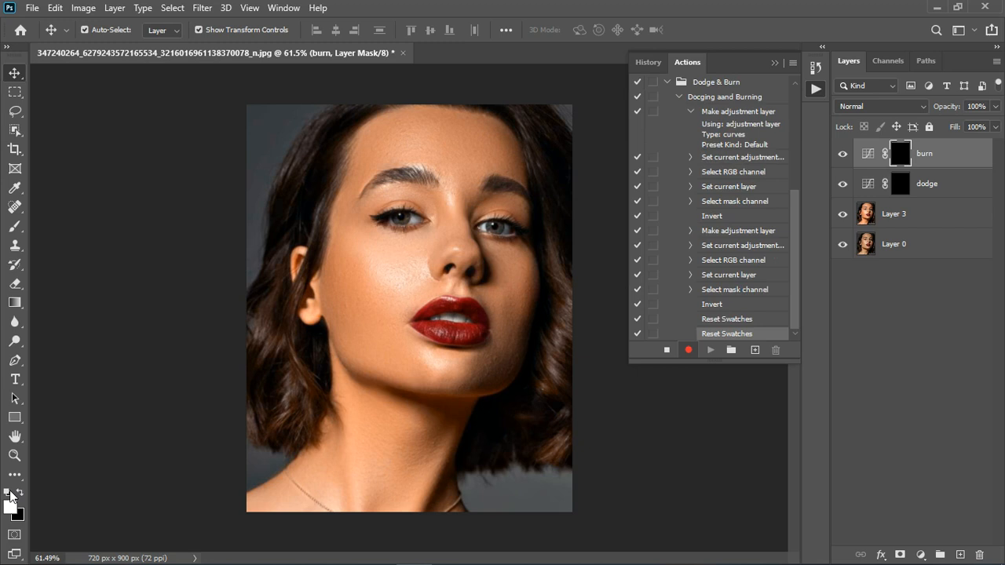
{"action": "left_click", "coordinate": [11, 493]}
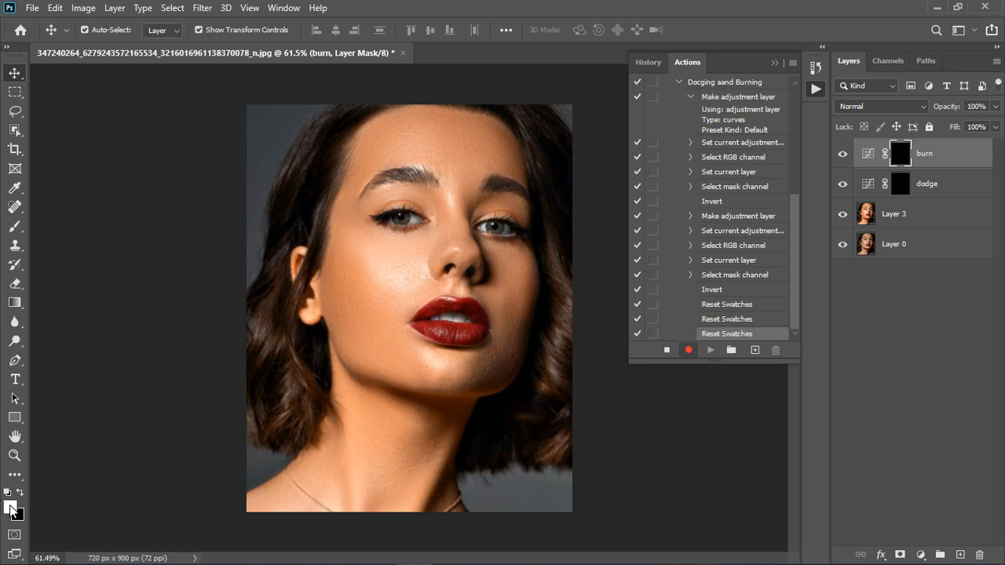
Step: Select the Brush tool and enlarge the brush to 45 px
{"action": "left_click", "coordinate": [15, 228]}
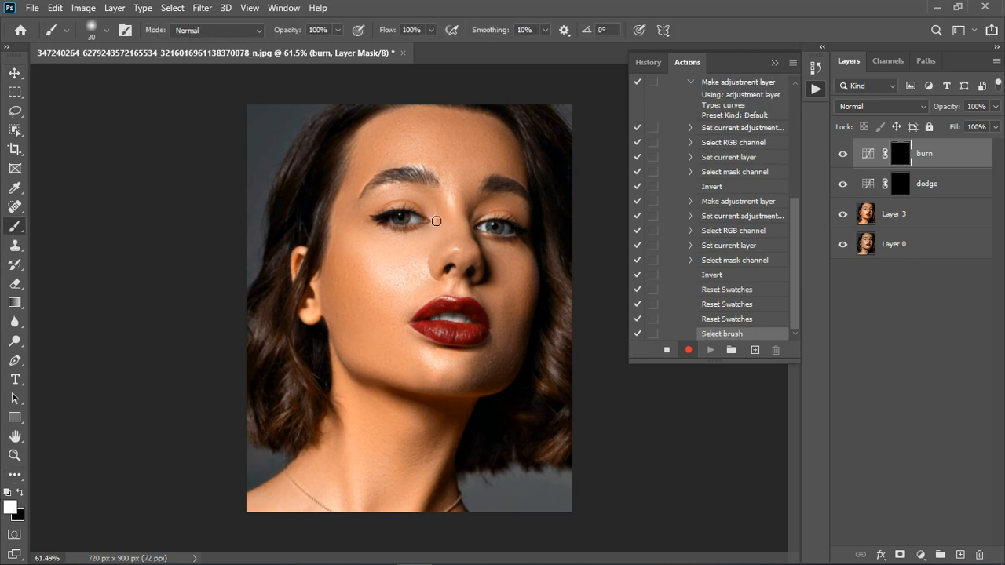
{"action": "key", "text": "bracketright"}
{"action": "key", "text": "bracketright"}
{"action": "key", "text": "bracketright"}
Step: Stop recording the action, then collapse the Dodge & Burn set and hide the action list
{"action": "left_click", "coordinate": [667, 350]}
{"action": "scroll", "coordinate": [740, 274], "scroll_direction": "up", "scroll_amount": 3}
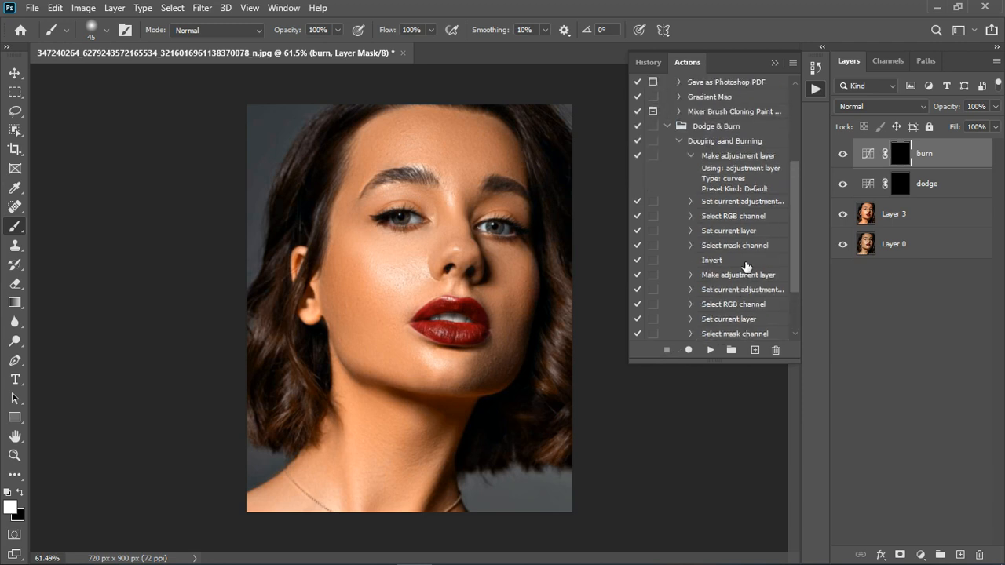
{"action": "left_click", "coordinate": [680, 142]}
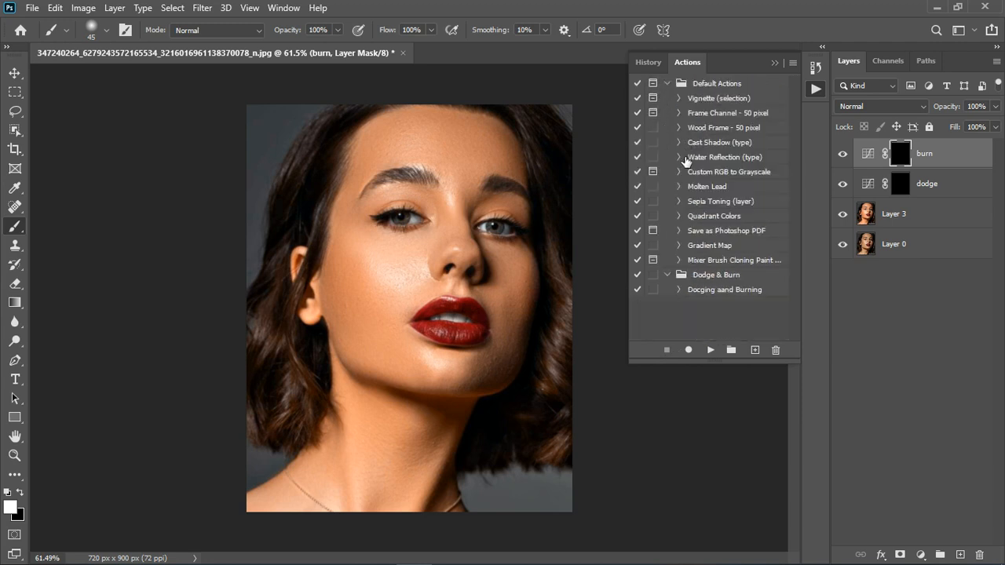
{"action": "left_click", "coordinate": [668, 274]}
{"action": "left_click", "coordinate": [773, 62]}
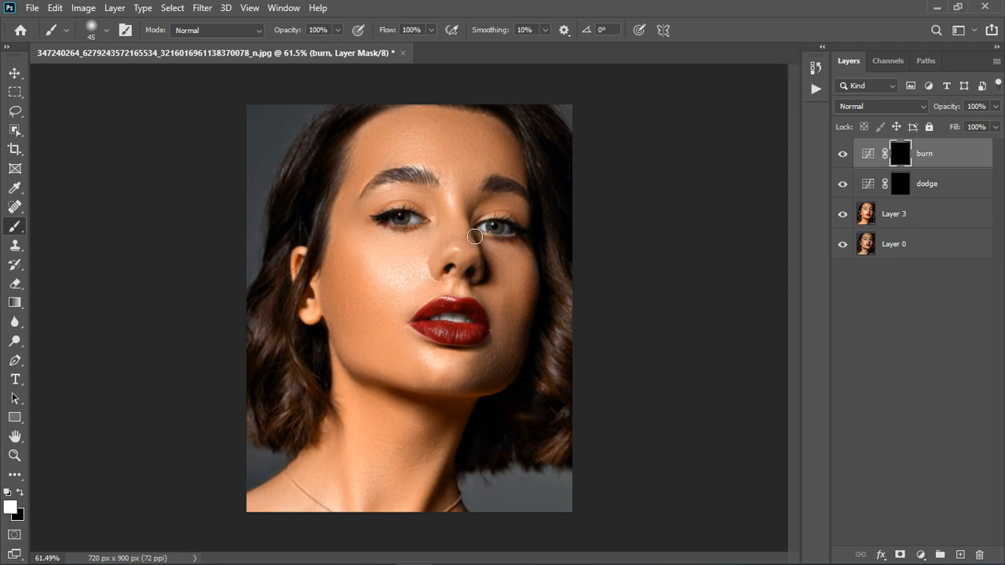
Step: Paint white on the dodge layer's mask with a 30 px brush above the image-left eyebrow and down the nose bridge
{"action": "scroll", "coordinate": [471, 179], "scroll_direction": "up", "scroll_amount": 2}
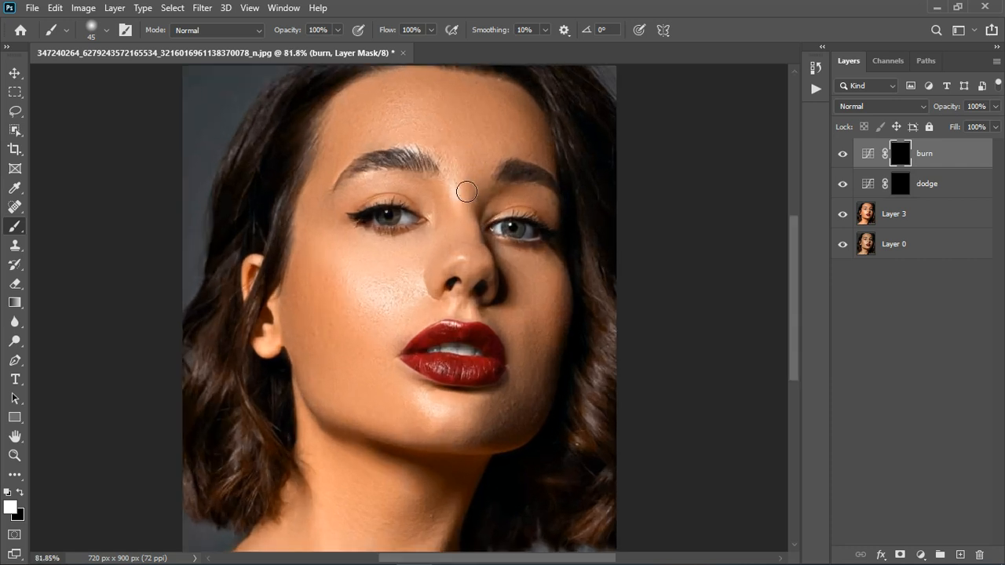
{"action": "scroll", "coordinate": [450, 172], "scroll_direction": "up", "scroll_amount": 1}
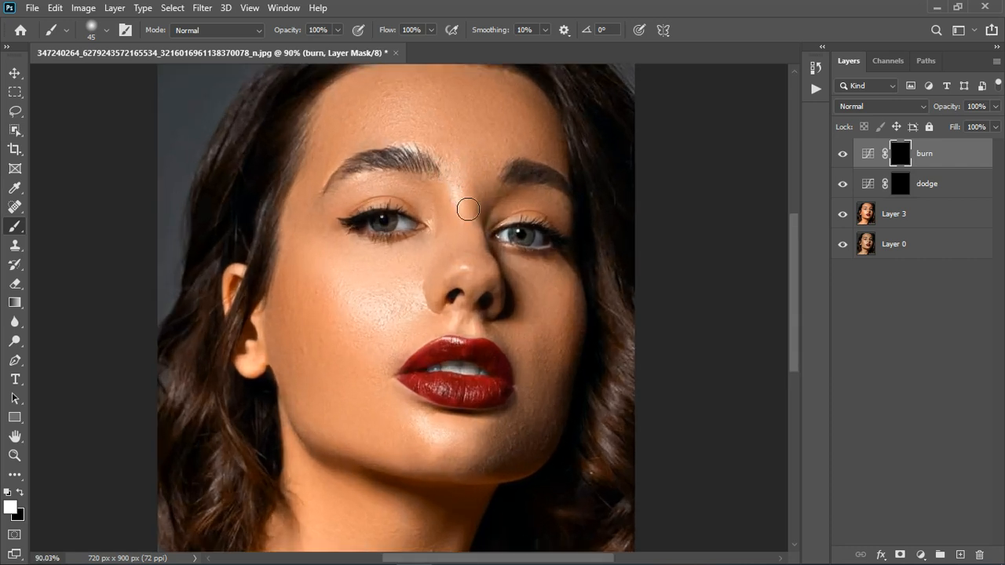
{"action": "scroll", "coordinate": [462, 182], "scroll_direction": "up", "scroll_amount": 2}
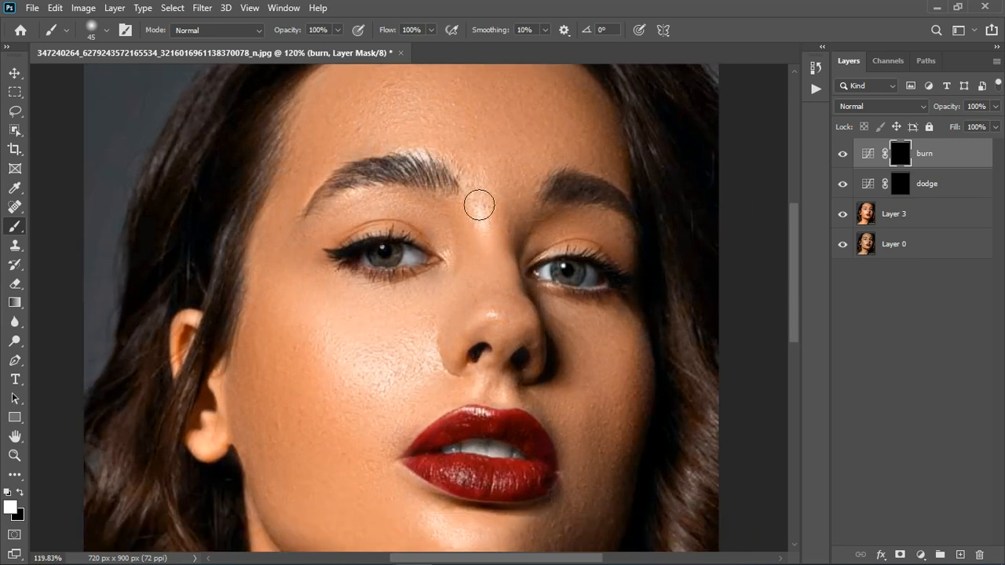
{"action": "key", "text": "bracketleft"}
{"action": "key", "text": "bracketleft"}
{"action": "key", "text": "bracketleft"}
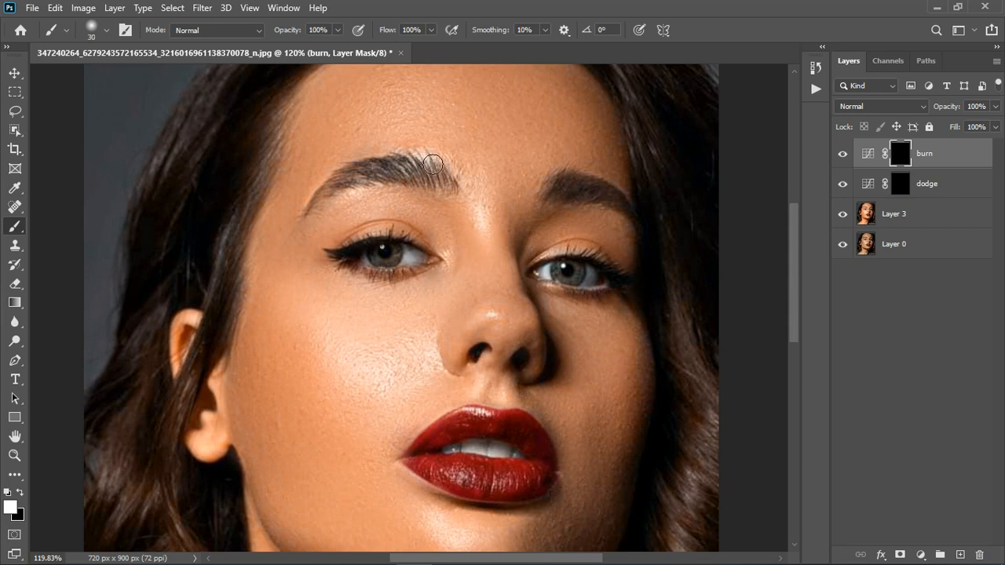
{"action": "left_click_drag", "start_coordinate": [433, 166], "coordinate": [432, 158]}
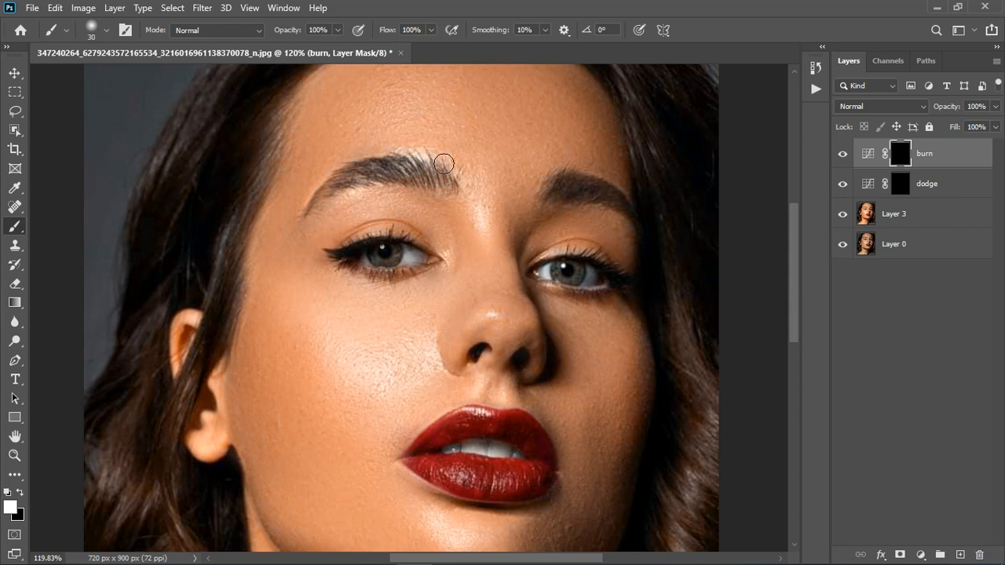
{"action": "left_click", "coordinate": [901, 185]}
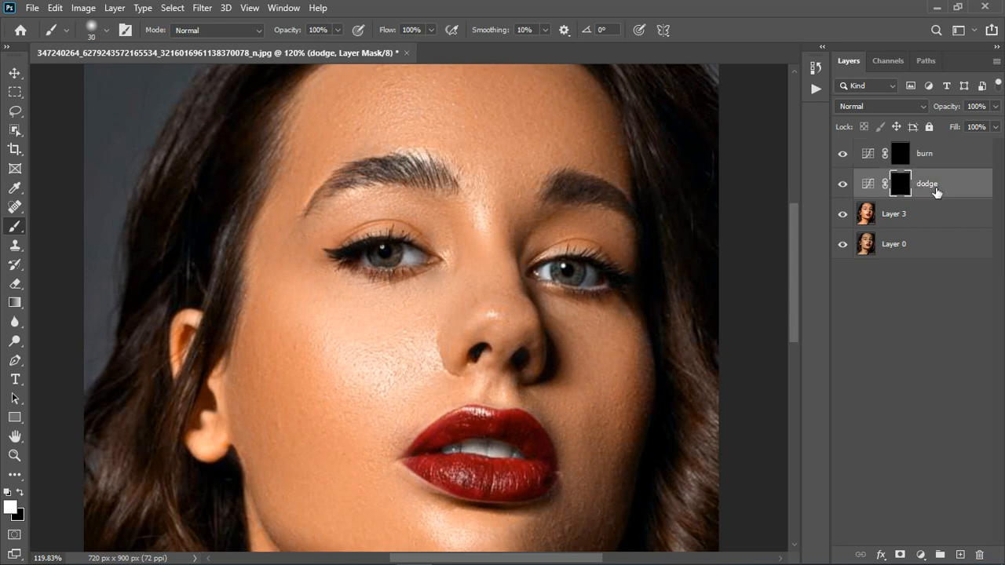
{"action": "mouse_move", "coordinate": [403, 160]}
{"action": "left_mouse_down"}
{"action": "mouse_move", "coordinate": [435, 154]}
{"action": "mouse_move", "coordinate": [460, 168]}
{"action": "left_mouse_up"}
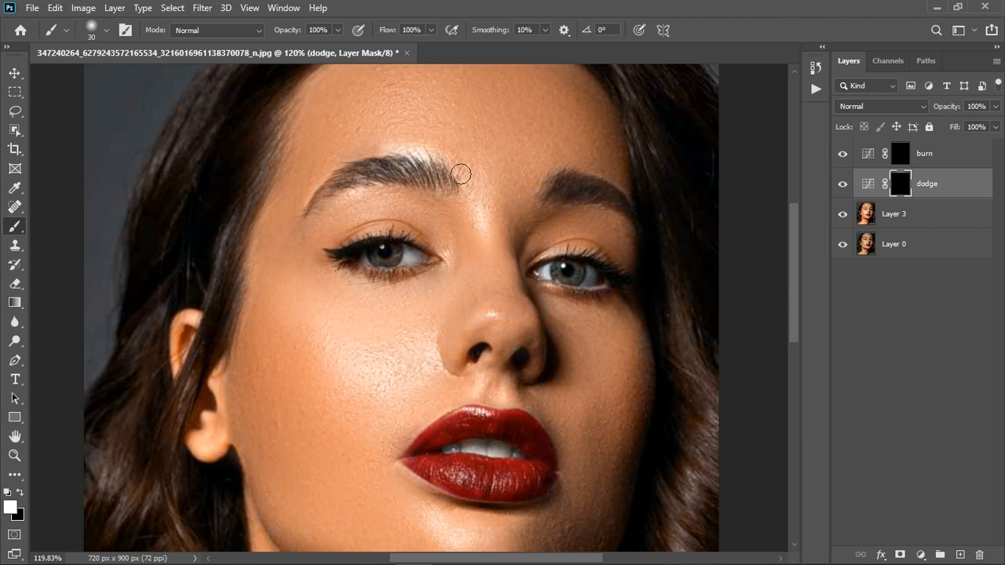
{"action": "mouse_move", "coordinate": [482, 222]}
{"action": "left_mouse_down"}
{"action": "mouse_move", "coordinate": [496, 248]}
{"action": "mouse_move", "coordinate": [502, 318]}
{"action": "left_mouse_up"}
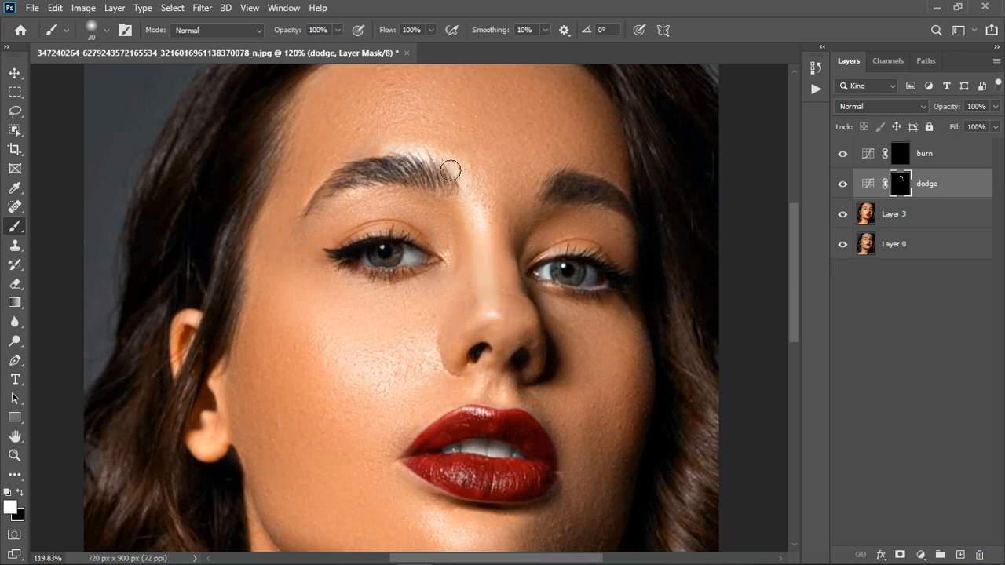
Step: Reduce the brush to 15 px and dodge along the outer edge of the image-left eyebrow
{"action": "key", "text": "bracketleft"}
{"action": "key", "text": "bracketleft"}
{"action": "key", "text": "bracketleft"}
{"action": "left_click_drag", "start_coordinate": [336, 181], "coordinate": [313, 210]}
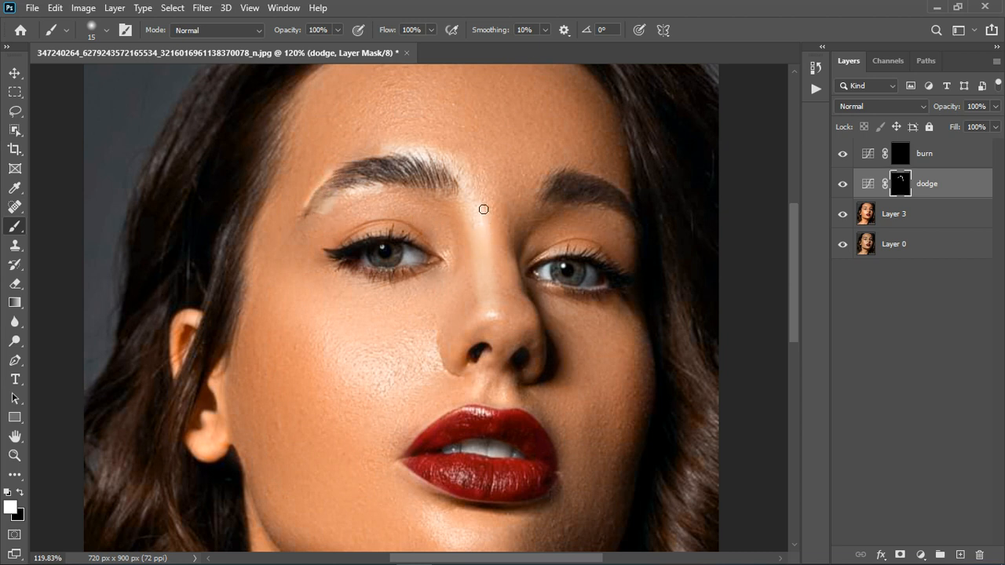
Step: Dodge the nose tip, the area between nose and upper lip, and the image-right eyelid on the dodge mask
{"action": "left_click_drag", "start_coordinate": [484, 210], "coordinate": [502, 249]}
{"action": "key", "text": "ctrl+z"}
{"action": "mouse_move", "coordinate": [457, 344]}
{"action": "left_mouse_down"}
{"action": "mouse_move", "coordinate": [485, 321]}
{"action": "mouse_move", "coordinate": [510, 322]}
{"action": "left_mouse_up"}
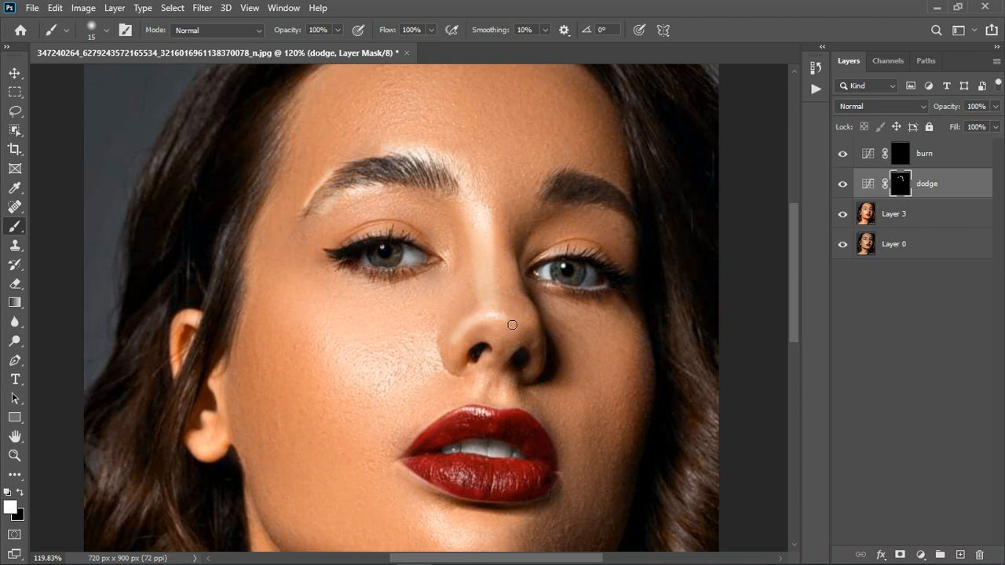
{"action": "mouse_move", "coordinate": [490, 371]}
{"action": "left_mouse_down"}
{"action": "mouse_move", "coordinate": [478, 406]}
{"action": "mouse_move", "coordinate": [511, 383]}
{"action": "mouse_move", "coordinate": [517, 399]}
{"action": "mouse_move", "coordinate": [511, 384]}
{"action": "left_mouse_up"}
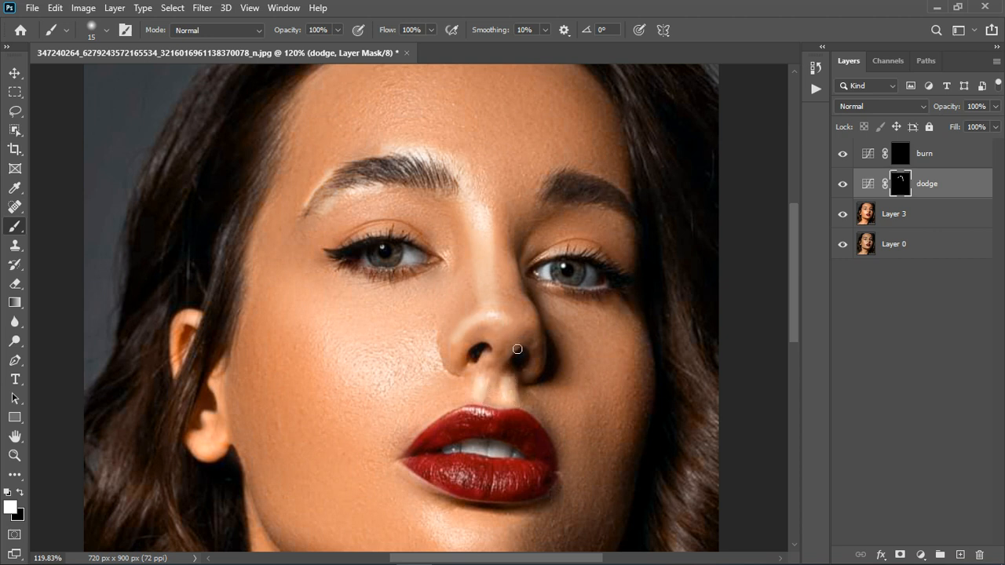
{"action": "left_click_drag", "start_coordinate": [548, 261], "coordinate": [594, 258]}
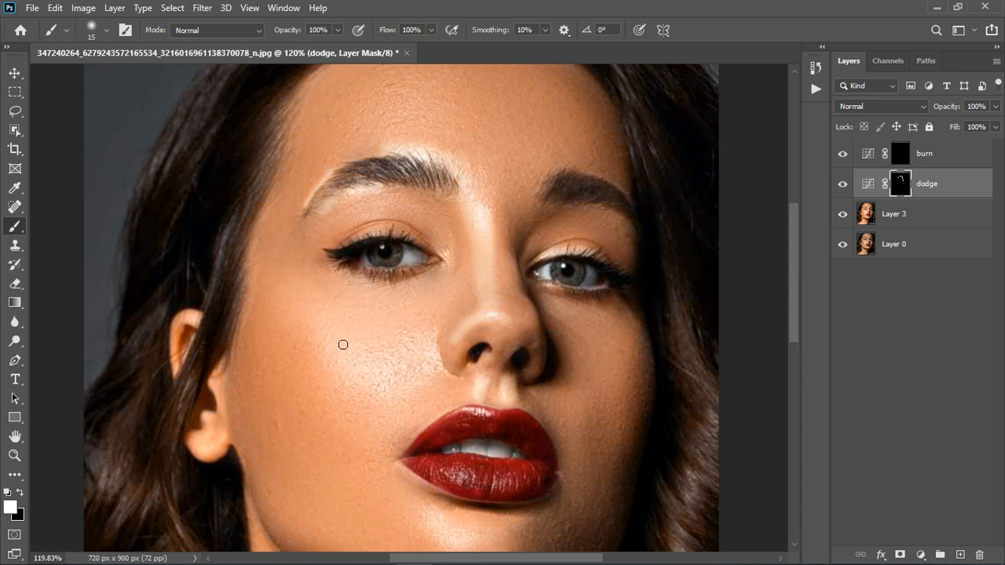
Step: Enlarge the brush to 30 px and dodge the brightly lit cheek below the image-left eye
{"action": "key", "text": "bracketright"}
{"action": "key", "text": "bracketright"}
{"action": "mouse_move", "coordinate": [343, 344]}
{"action": "left_mouse_down"}
{"action": "mouse_move", "coordinate": [361, 381]}
{"action": "mouse_move", "coordinate": [392, 383]}
{"action": "mouse_move", "coordinate": [444, 358]}
{"action": "mouse_move", "coordinate": [435, 375]}
{"action": "mouse_move", "coordinate": [368, 390]}
{"action": "mouse_move", "coordinate": [312, 340]}
{"action": "mouse_move", "coordinate": [369, 385]}
{"action": "mouse_move", "coordinate": [325, 337]}
{"action": "mouse_move", "coordinate": [393, 363]}
{"action": "mouse_move", "coordinate": [417, 362]}
{"action": "mouse_move", "coordinate": [426, 347]}
{"action": "mouse_move", "coordinate": [396, 361]}
{"action": "mouse_move", "coordinate": [299, 332]}
{"action": "mouse_move", "coordinate": [329, 327]}
{"action": "mouse_move", "coordinate": [317, 357]}
{"action": "mouse_move", "coordinate": [371, 396]}
{"action": "left_mouse_up"}
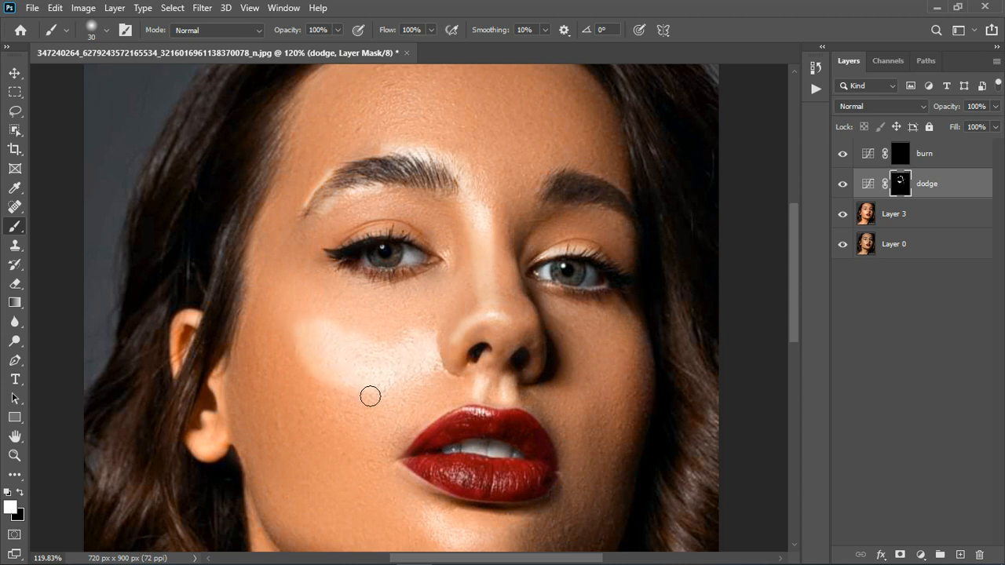
Step: Paint highlights on the chin, the image-left jawline and the shaded cheek in the dodge mask
{"action": "scroll", "coordinate": [370, 396], "scroll_direction": "down", "scroll_amount": 4}
{"action": "scroll", "coordinate": [412, 393], "scroll_direction": "up", "scroll_amount": 1}
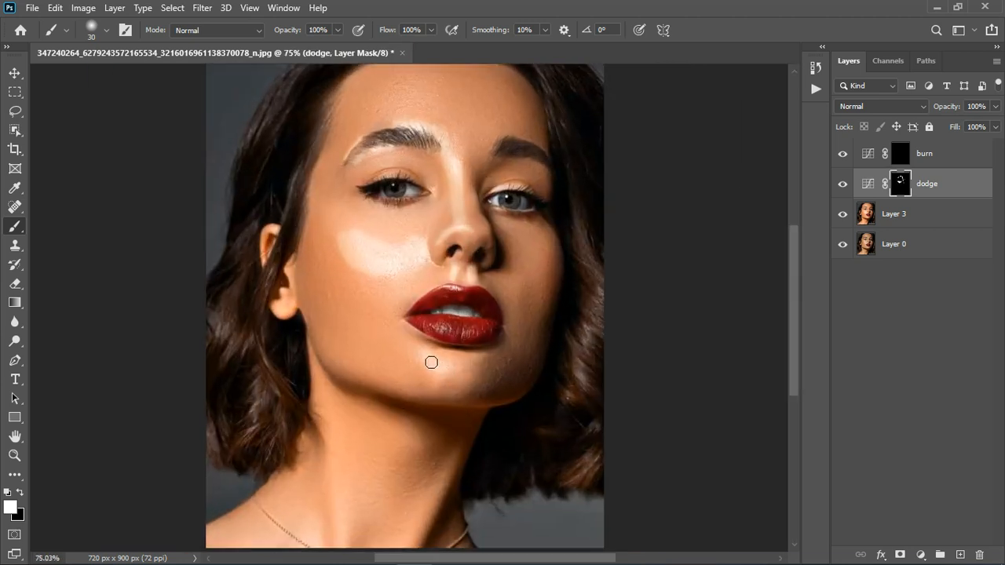
{"action": "mouse_move", "coordinate": [431, 362]}
{"action": "left_mouse_down"}
{"action": "mouse_move", "coordinate": [442, 395]}
{"action": "mouse_move", "coordinate": [460, 377]}
{"action": "mouse_move", "coordinate": [473, 399]}
{"action": "mouse_move", "coordinate": [480, 365]}
{"action": "mouse_move", "coordinate": [463, 375]}
{"action": "mouse_move", "coordinate": [441, 364]}
{"action": "left_mouse_up"}
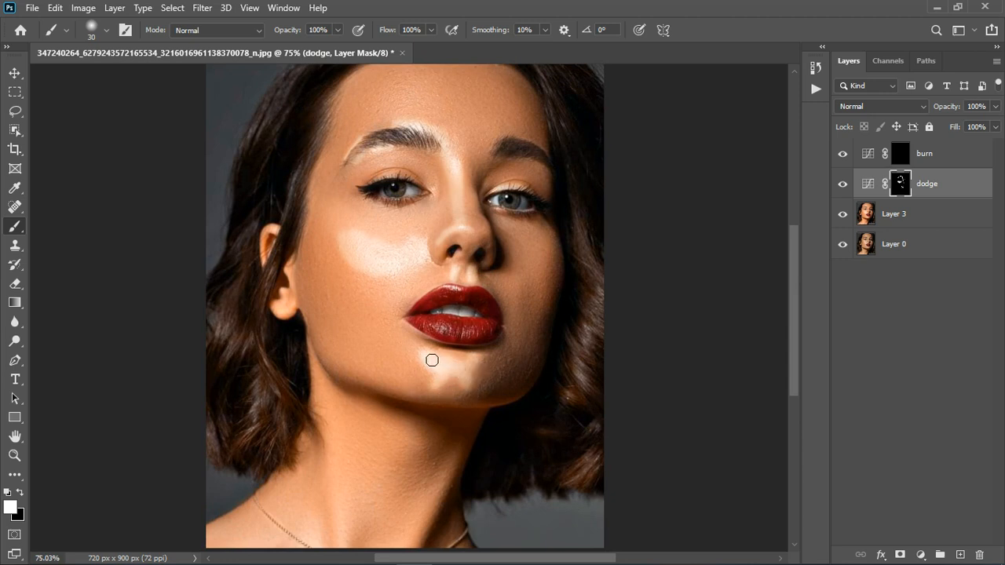
{"action": "mouse_move", "coordinate": [323, 339]}
{"action": "left_mouse_down"}
{"action": "mouse_move", "coordinate": [318, 349]}
{"action": "mouse_move", "coordinate": [340, 371]}
{"action": "mouse_move", "coordinate": [374, 389]}
{"action": "left_mouse_up"}
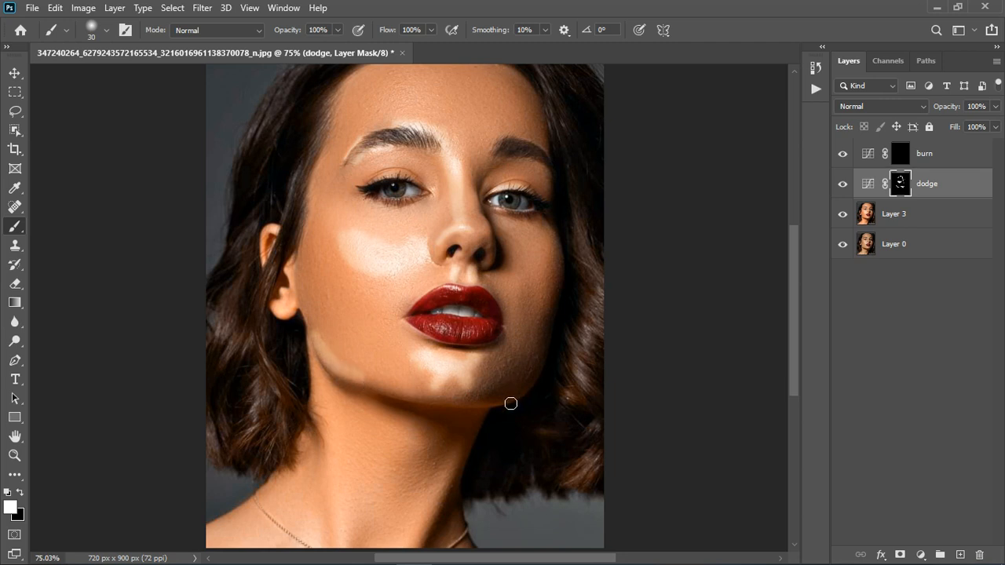
{"action": "mouse_move", "coordinate": [552, 272]}
{"action": "left_mouse_down"}
{"action": "mouse_move", "coordinate": [523, 285]}
{"action": "mouse_move", "coordinate": [512, 271]}
{"action": "left_mouse_up"}
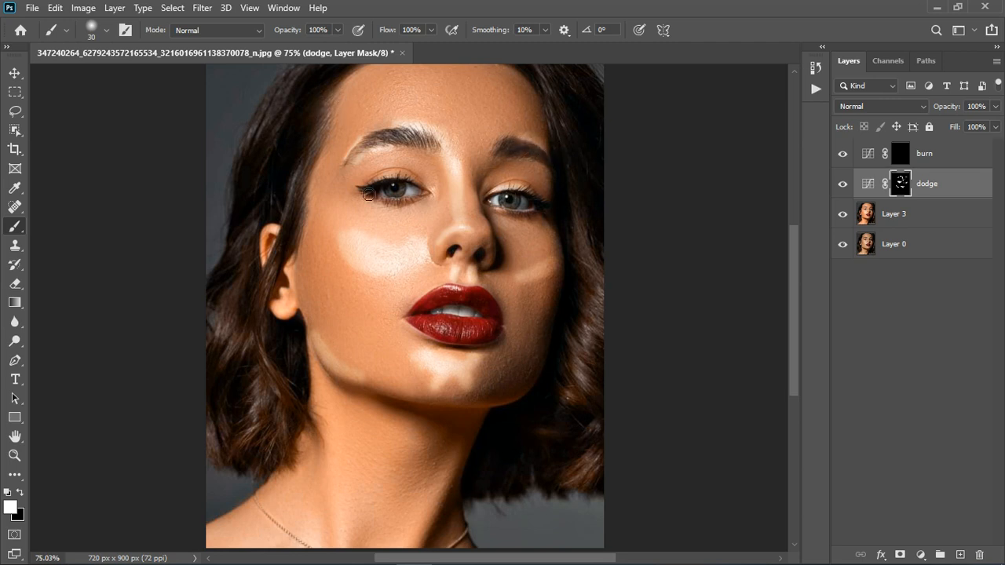
Step: Dodge the forehead near the hairline with a 35 px brush, and the neck and lower jaw edge at 40 px
{"action": "scroll", "coordinate": [368, 194], "scroll_direction": "down", "scroll_amount": 1}
{"action": "mouse_move", "coordinate": [406, 120]}
{"action": "left_mouse_down"}
{"action": "mouse_move", "coordinate": [367, 143]}
{"action": "mouse_move", "coordinate": [391, 133]}
{"action": "left_mouse_up"}
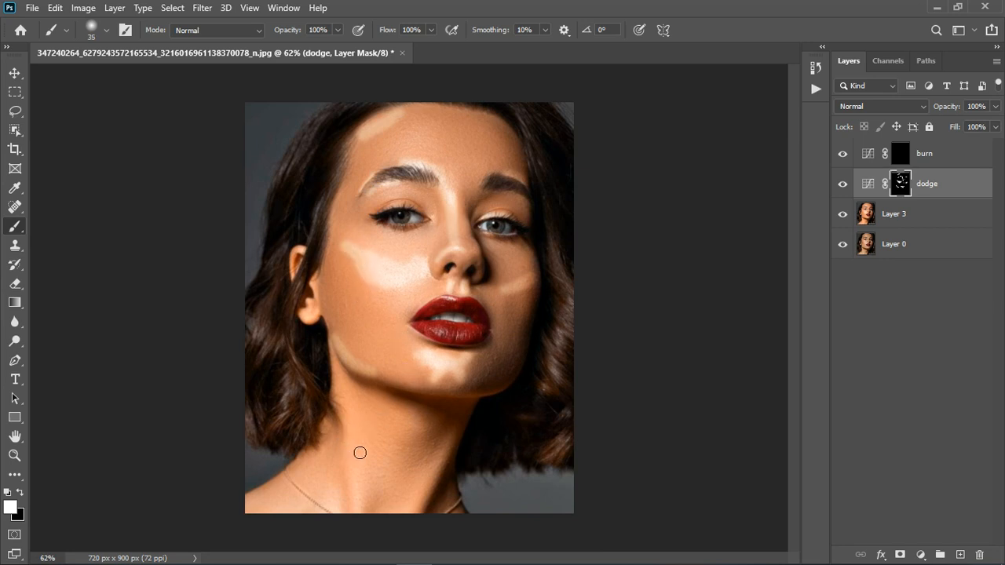
{"action": "key", "text": "bracketright"}
{"action": "mouse_move", "coordinate": [350, 442]}
{"action": "left_mouse_down"}
{"action": "mouse_move", "coordinate": [360, 508]}
{"action": "mouse_move", "coordinate": [330, 509]}
{"action": "left_mouse_up"}
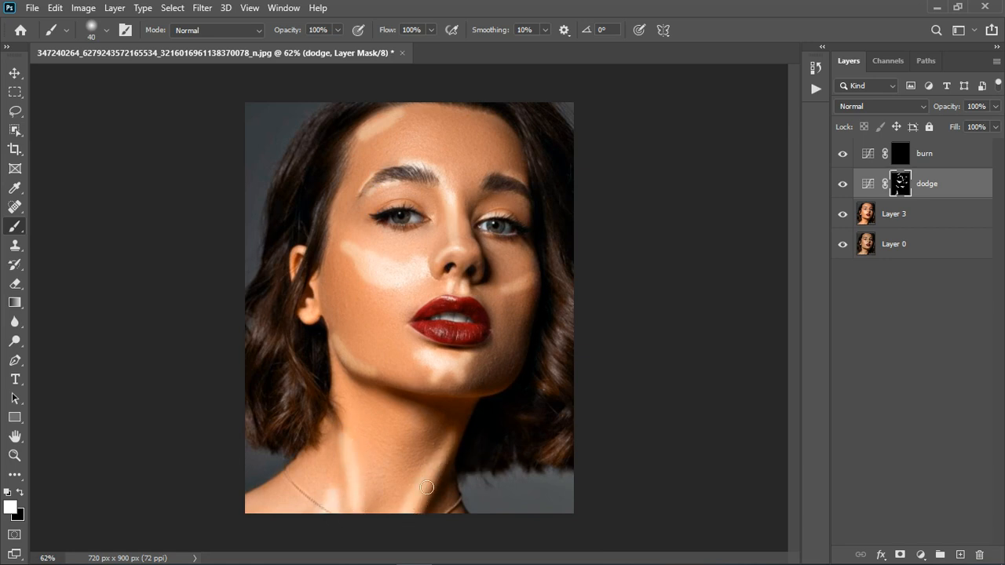
{"action": "mouse_move", "coordinate": [495, 404]}
{"action": "left_mouse_down"}
{"action": "mouse_move", "coordinate": [392, 392]}
{"action": "mouse_move", "coordinate": [423, 397]}
{"action": "left_mouse_up"}
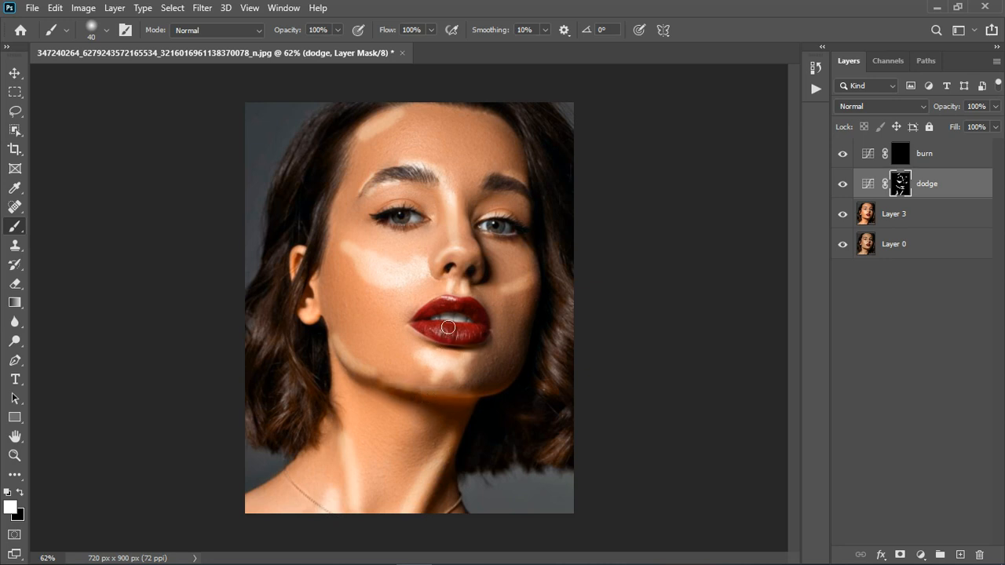
Step: Reduce the brush to 20 px and dodge around the edges of the lips
{"action": "scroll", "coordinate": [459, 311], "scroll_direction": "up", "scroll_amount": 5}
{"action": "key", "text": "bracketleft"}
{"action": "key", "text": "bracketleft"}
{"action": "key", "text": "bracketleft"}
{"action": "key", "text": "bracketleft"}
{"action": "key", "text": "bracketleft"}
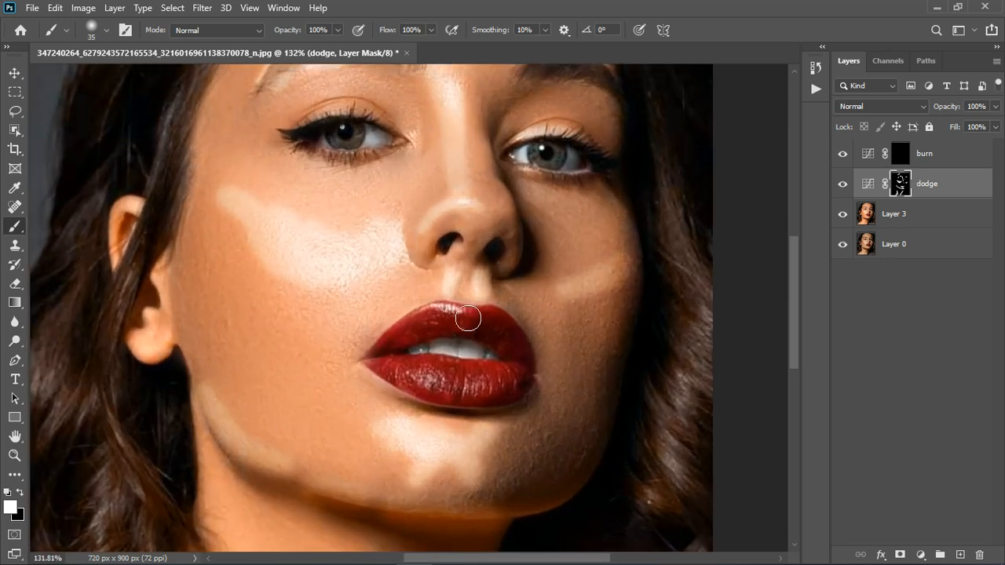
{"action": "key", "text": "bracketleft"}
{"action": "key", "text": "bracketright"}
{"action": "key", "text": "bracketright"}
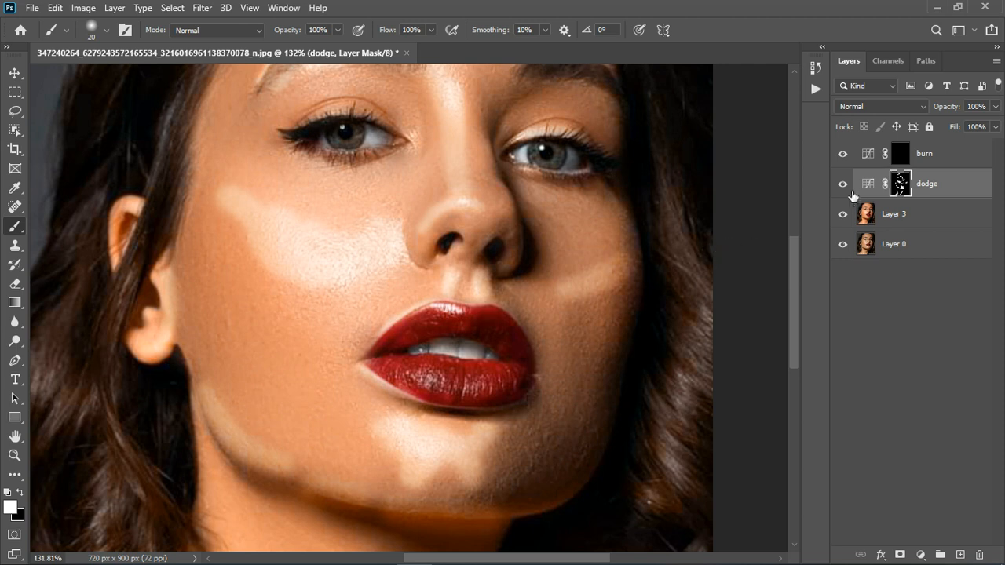
Step: Paint white on the burn layer's mask with a 45 px brush to darken the area beneath both cheekbones
{"action": "left_click", "coordinate": [903, 159]}
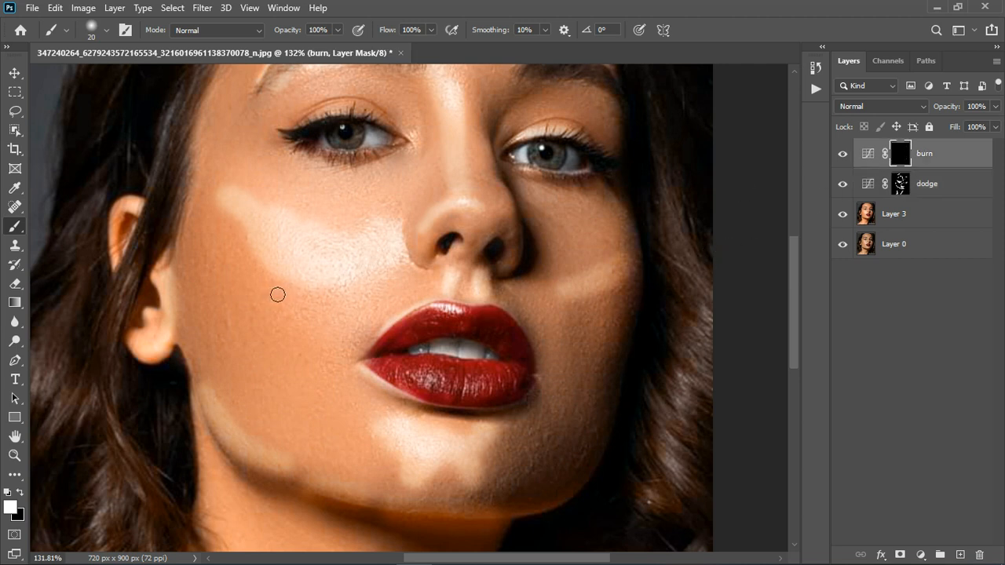
{"action": "key", "text": "bracketright"}
{"action": "key", "text": "bracketright"}
{"action": "key", "text": "bracketright"}
{"action": "key", "text": "bracketright"}
{"action": "key", "text": "bracketright"}
{"action": "left_click_drag", "start_coordinate": [232, 236], "coordinate": [301, 310]}
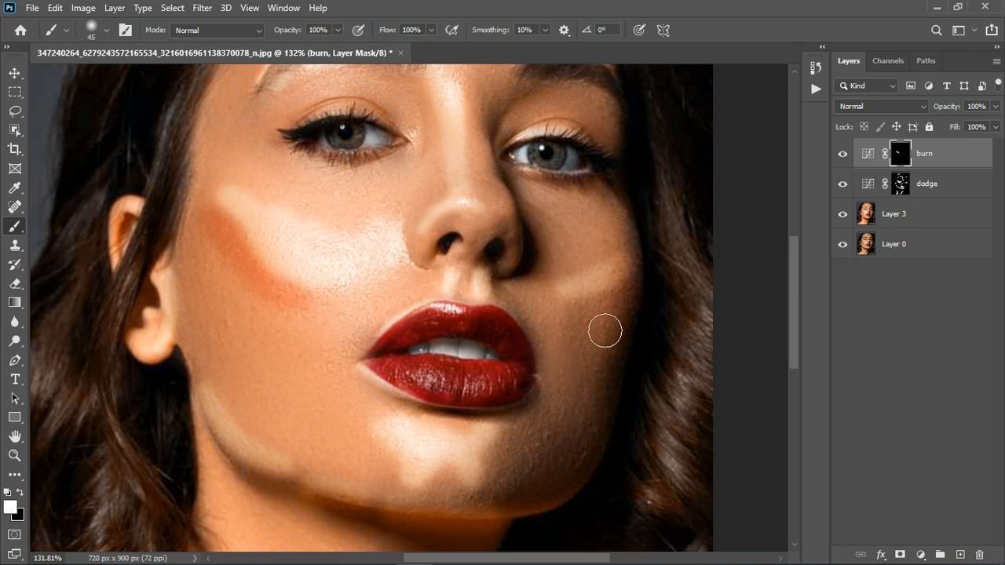
{"action": "scroll", "coordinate": [511, 325], "scroll_direction": "down", "scroll_amount": 2}
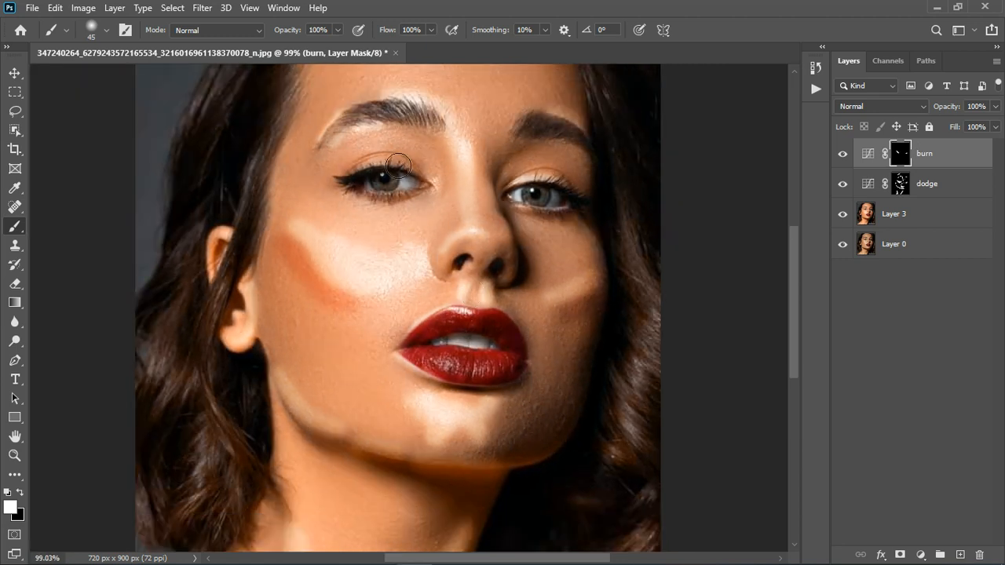
{"action": "mouse_move", "coordinate": [424, 149]}
{"action": "left_mouse_down"}
{"action": "mouse_move", "coordinate": [437, 144]}
{"action": "mouse_move", "coordinate": [460, 220]}
{"action": "left_mouse_up"}
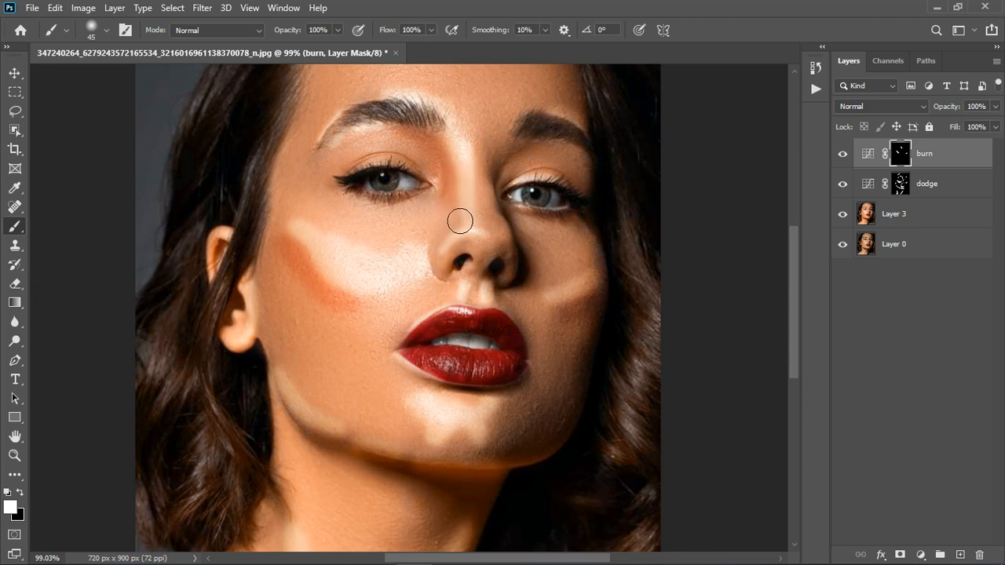
{"action": "key", "text": "ctrl+z"}
{"action": "key", "text": "ctrl+z"}
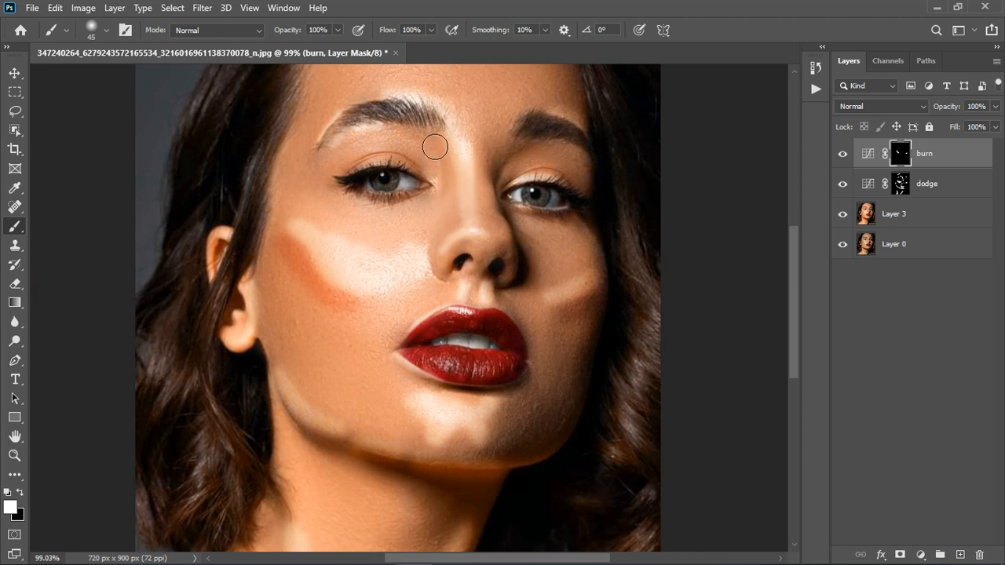
Step: Using a 25 px brush, burn beside the nose bridge, above the shaded eye, beneath the bright-side cheekbone and just above the jawline
{"action": "key", "text": "["}
{"action": "key", "text": "["}
{"action": "mouse_move", "coordinate": [415, 130]}
{"action": "left_mouse_down"}
{"action": "mouse_move", "coordinate": [449, 159]}
{"action": "mouse_move", "coordinate": [455, 184]}
{"action": "left_mouse_up"}
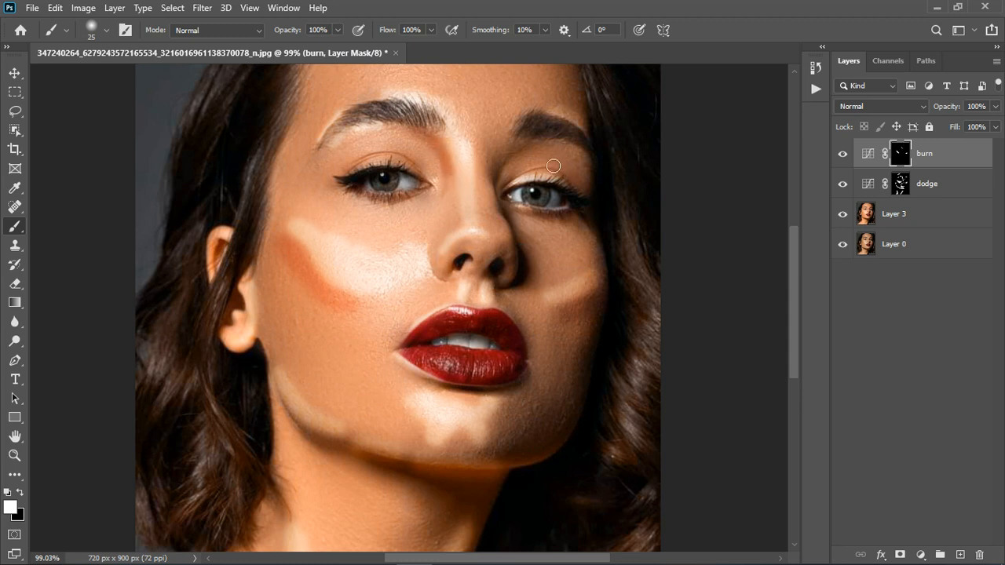
{"action": "mouse_move", "coordinate": [524, 153]}
{"action": "left_mouse_down"}
{"action": "mouse_move", "coordinate": [511, 191]}
{"action": "mouse_move", "coordinate": [512, 175]}
{"action": "mouse_move", "coordinate": [569, 155]}
{"action": "left_mouse_up"}
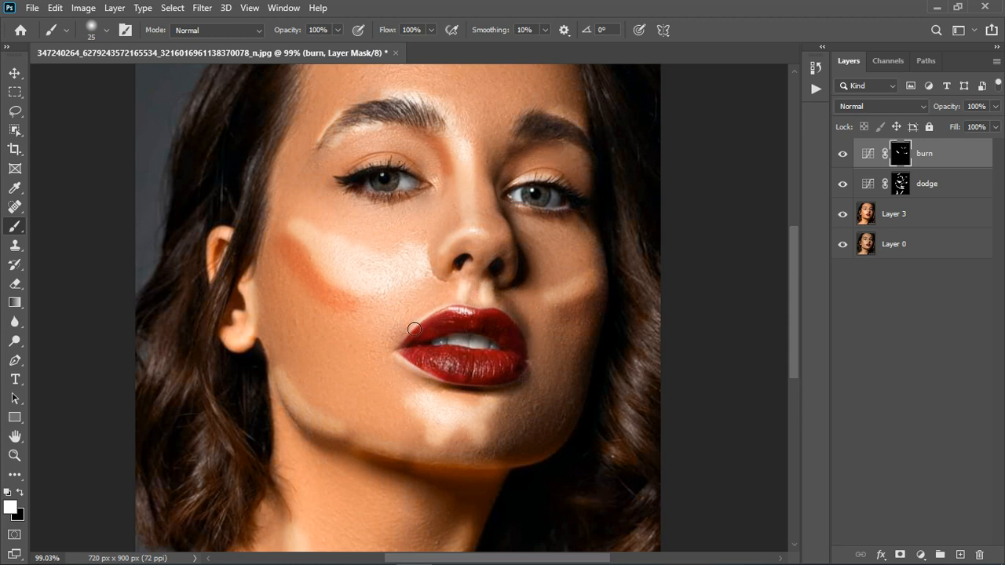
{"action": "mouse_move", "coordinate": [279, 262]}
{"action": "left_mouse_down"}
{"action": "mouse_move", "coordinate": [320, 303]}
{"action": "mouse_move", "coordinate": [368, 321]}
{"action": "left_mouse_up"}
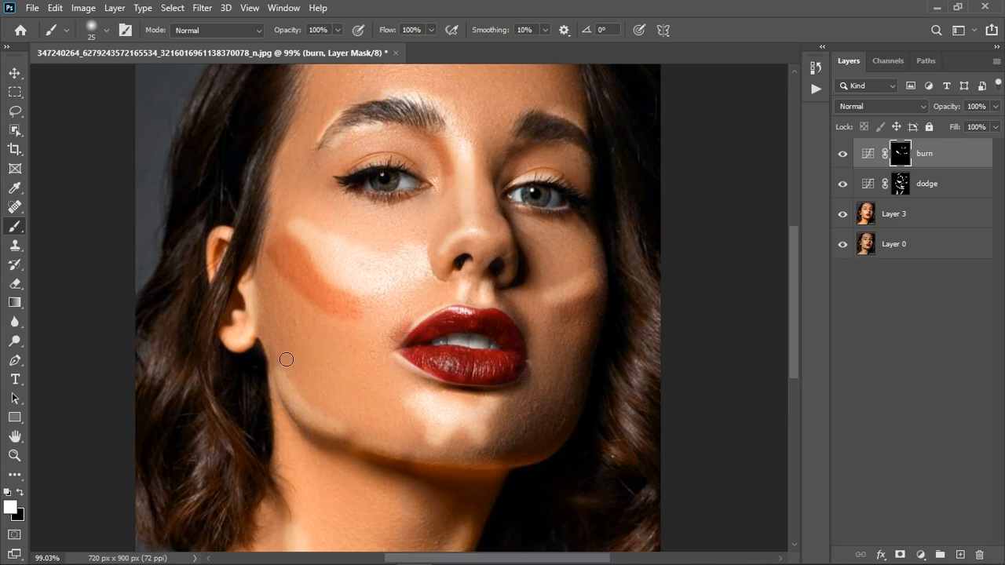
{"action": "mouse_move", "coordinate": [279, 345]}
{"action": "left_mouse_down"}
{"action": "mouse_move", "coordinate": [306, 390]}
{"action": "mouse_move", "coordinate": [358, 422]}
{"action": "left_mouse_up"}
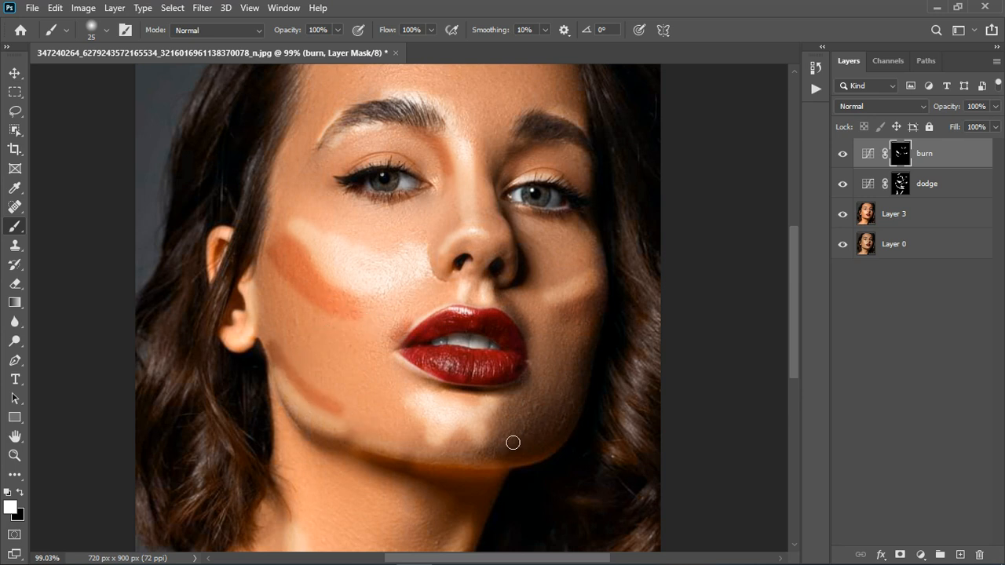
Step: Burn the side of the forehead near the hairline and both sides of the lower neck
{"action": "scroll", "coordinate": [502, 348], "scroll_direction": "down", "scroll_amount": 3}
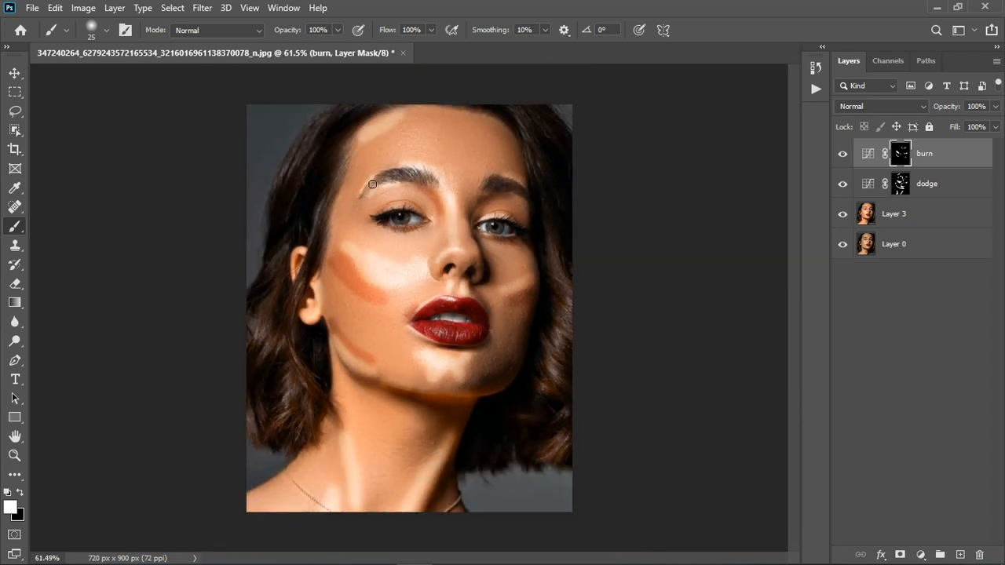
{"action": "left_click_drag", "start_coordinate": [373, 154], "coordinate": [349, 198]}
{"action": "left_click_drag", "start_coordinate": [436, 450], "coordinate": [408, 510]}
{"action": "left_click_drag", "start_coordinate": [363, 466], "coordinate": [377, 515]}
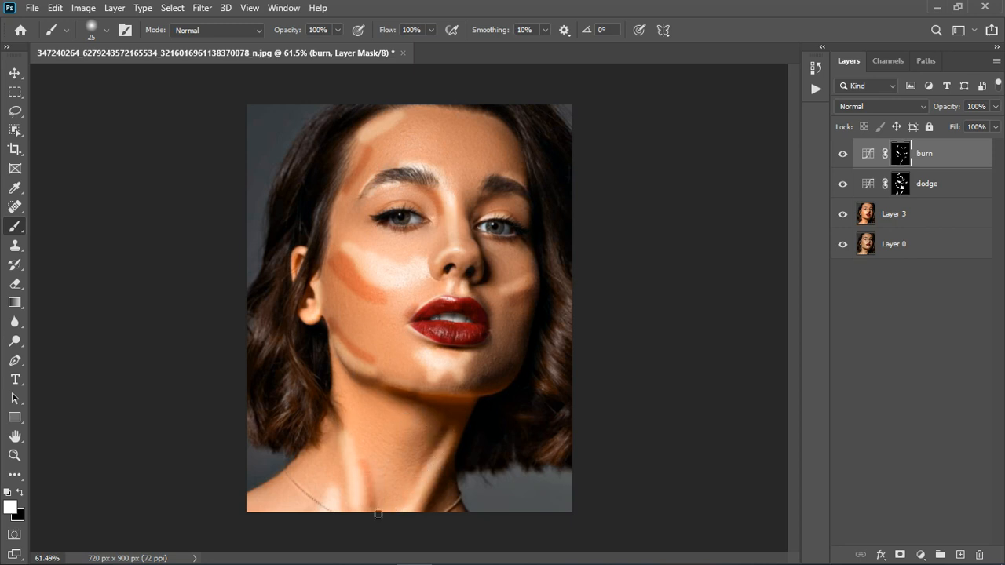
Step: Show the mask properties beside the portrait and feather the burn layer's mask by 34.4 px
{"action": "scroll", "coordinate": [449, 249], "scroll_direction": "down", "scroll_amount": 3}
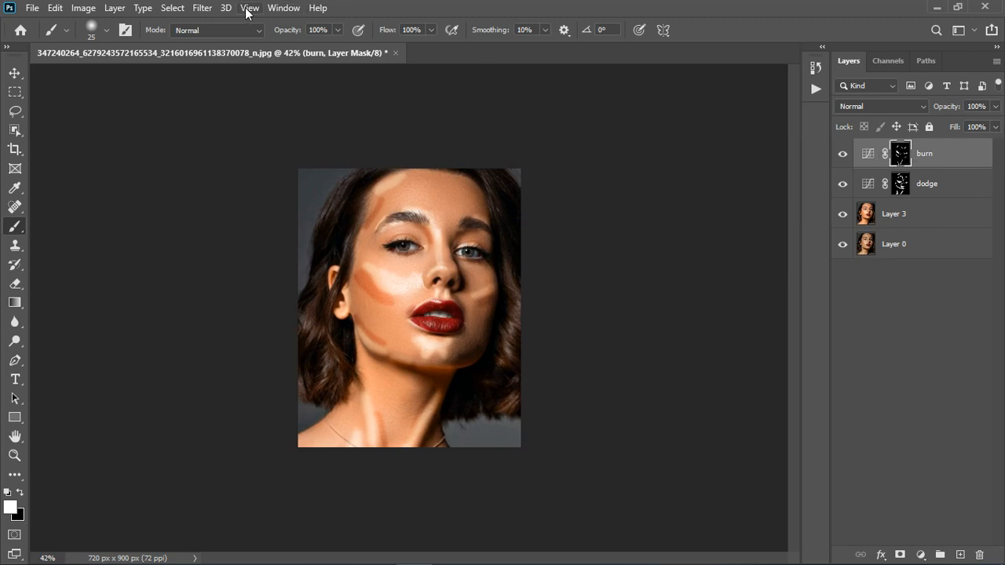
{"action": "left_click", "coordinate": [277, 8]}
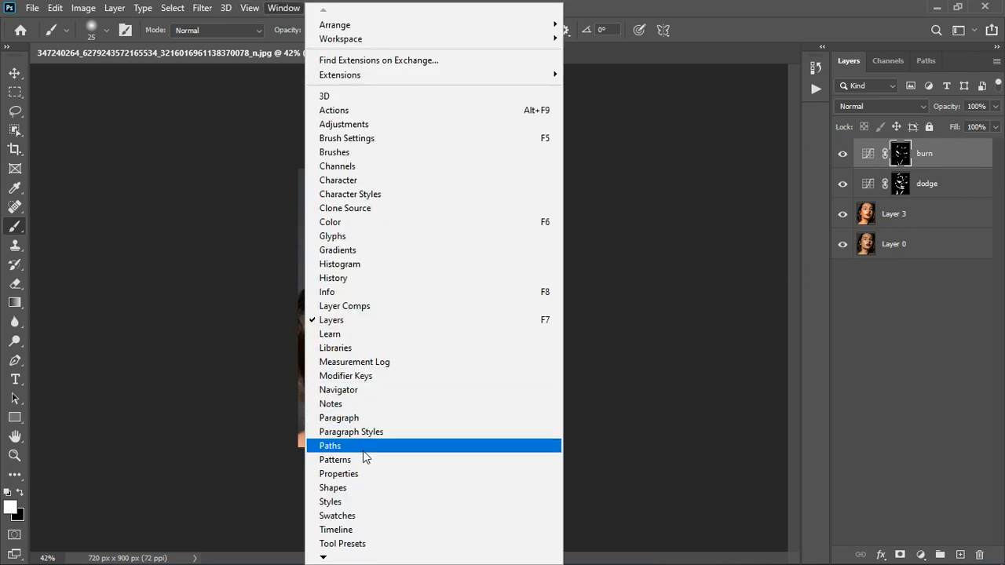
{"action": "left_click", "coordinate": [357, 474]}
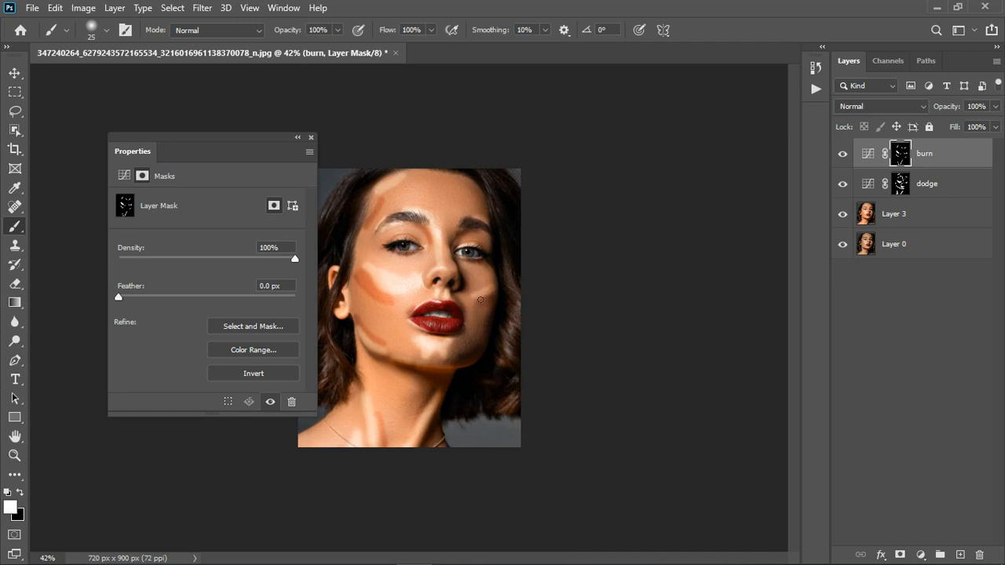
{"action": "left_click_drag", "start_coordinate": [226, 139], "coordinate": [685, 161]}
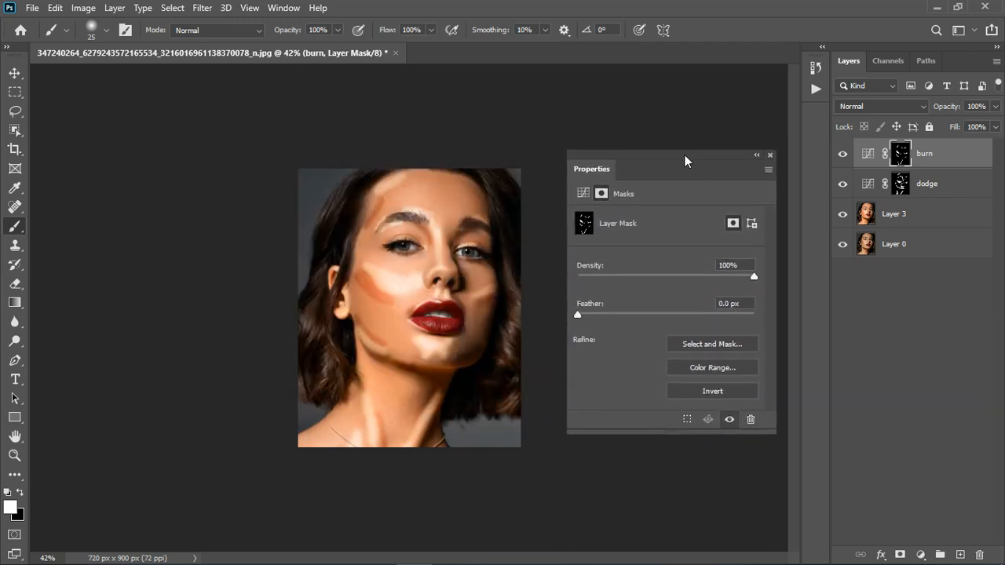
{"action": "left_click_drag", "start_coordinate": [577, 314], "coordinate": [590, 314]}
{"action": "left_click_drag", "start_coordinate": [618, 315], "coordinate": [664, 315]}
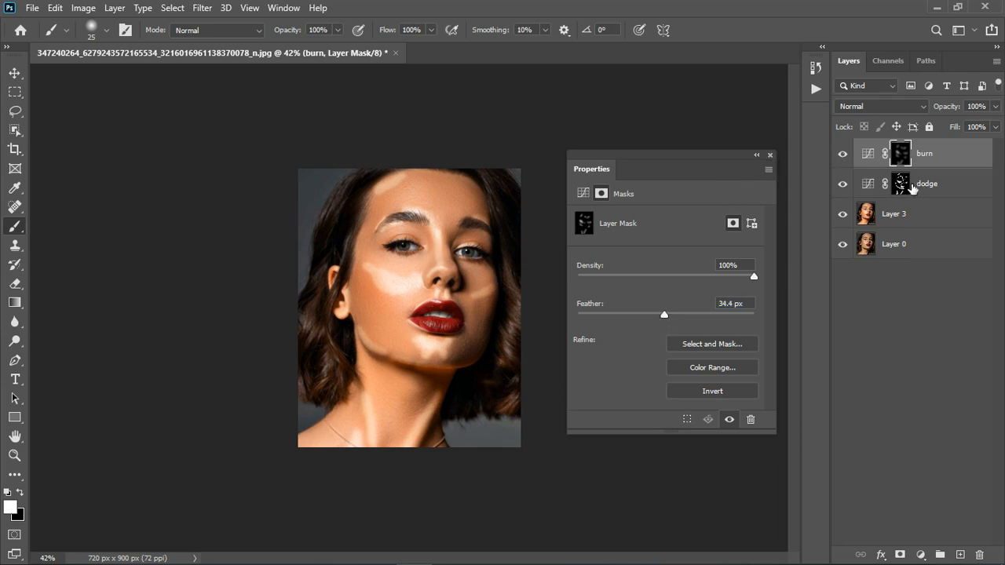
Step: Feather the dodge layer's mask by 13.3 px and set the burn mask's feather to 20 px
{"action": "left_click", "coordinate": [912, 185]}
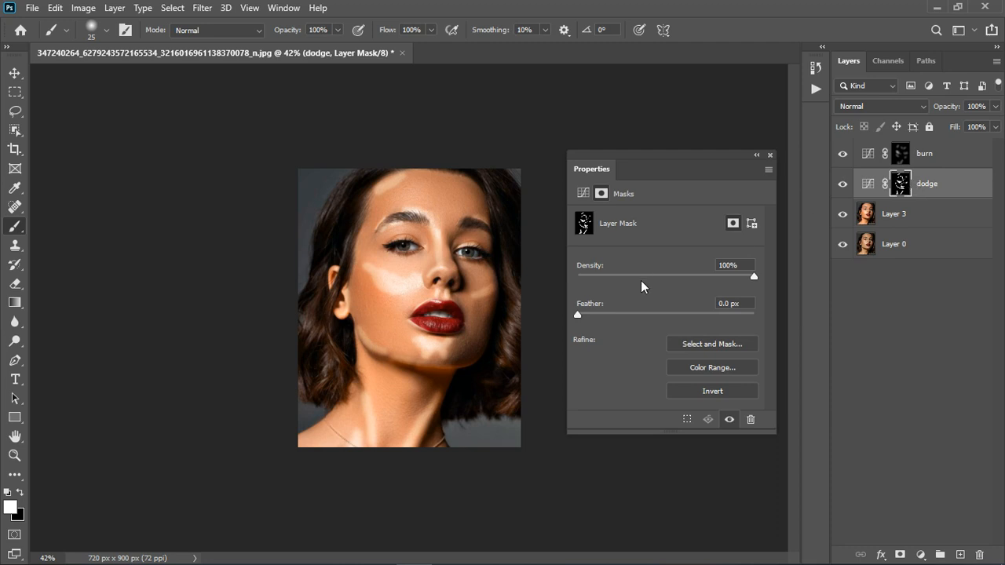
{"action": "left_click_drag", "start_coordinate": [578, 314], "coordinate": [650, 315]}
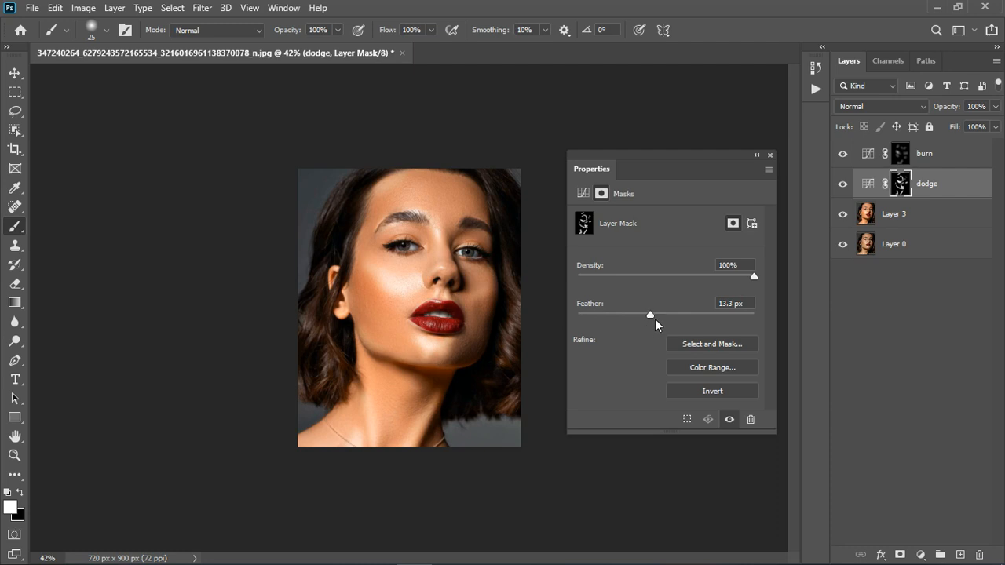
{"action": "left_click_drag", "start_coordinate": [650, 313], "coordinate": [655, 313]}
{"action": "left_click", "coordinate": [900, 163]}
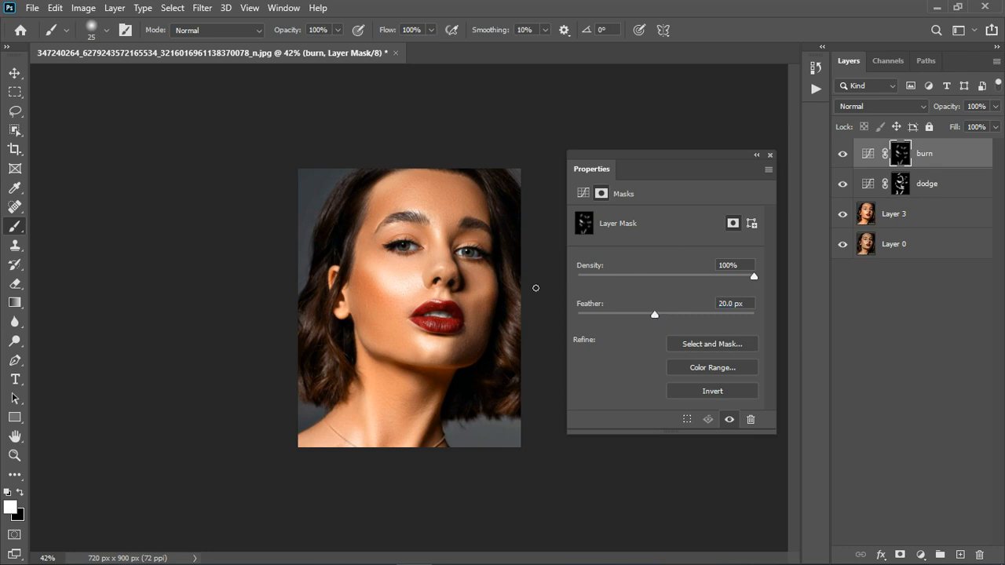
Step: Adjust the mask feathers to 23.3 px on the burn layer and 17.8 px on the dodge layer
{"action": "scroll", "coordinate": [398, 300], "scroll_direction": "down", "scroll_amount": 2}
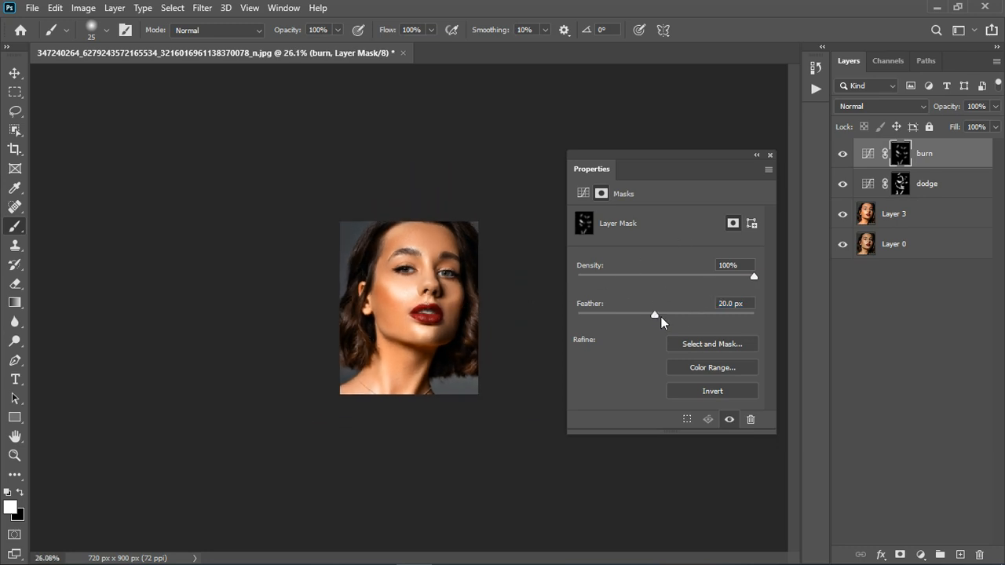
{"action": "left_click_drag", "start_coordinate": [654, 313], "coordinate": [657, 314]}
{"action": "left_click", "coordinate": [902, 183]}
{"action": "left_click_drag", "start_coordinate": [649, 313], "coordinate": [652, 313]}
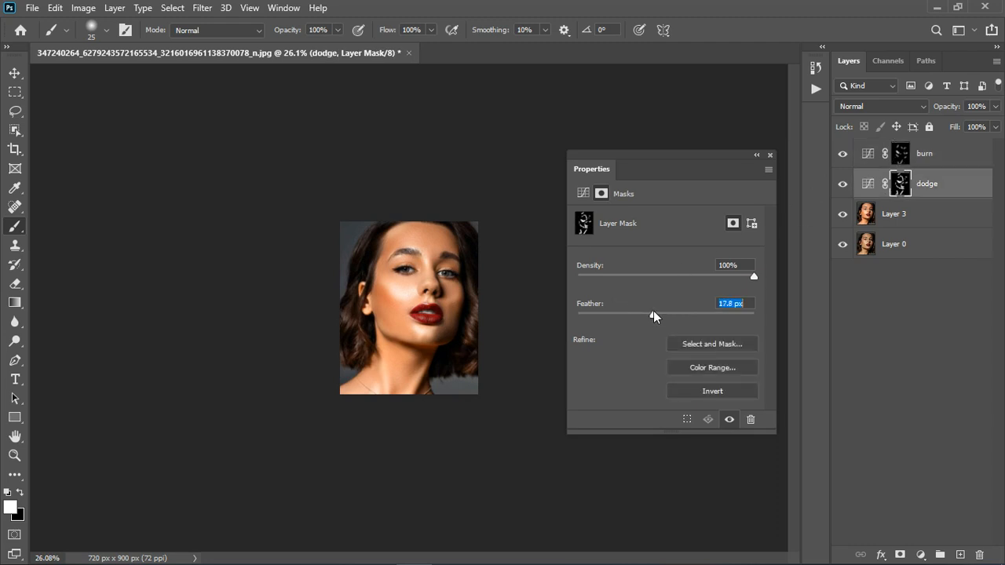
Step: Increase the burn mask's feather a little further, close the mask properties and fit the portrait in the window
{"action": "left_click", "coordinate": [901, 154]}
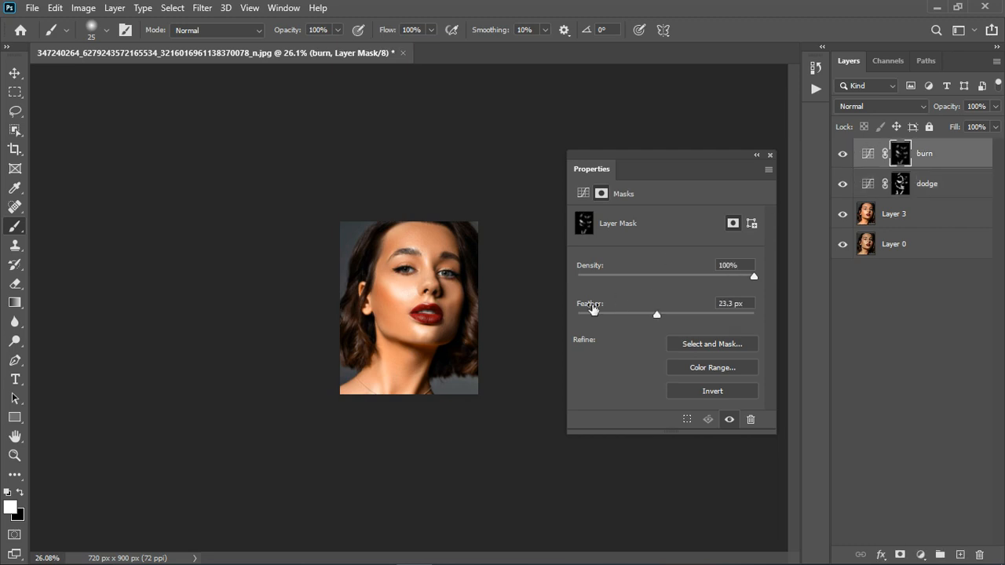
{"action": "left_click_drag", "start_coordinate": [657, 313], "coordinate": [664, 313]}
{"action": "left_click", "coordinate": [769, 156]}
{"action": "key", "text": "ctrl+0"}
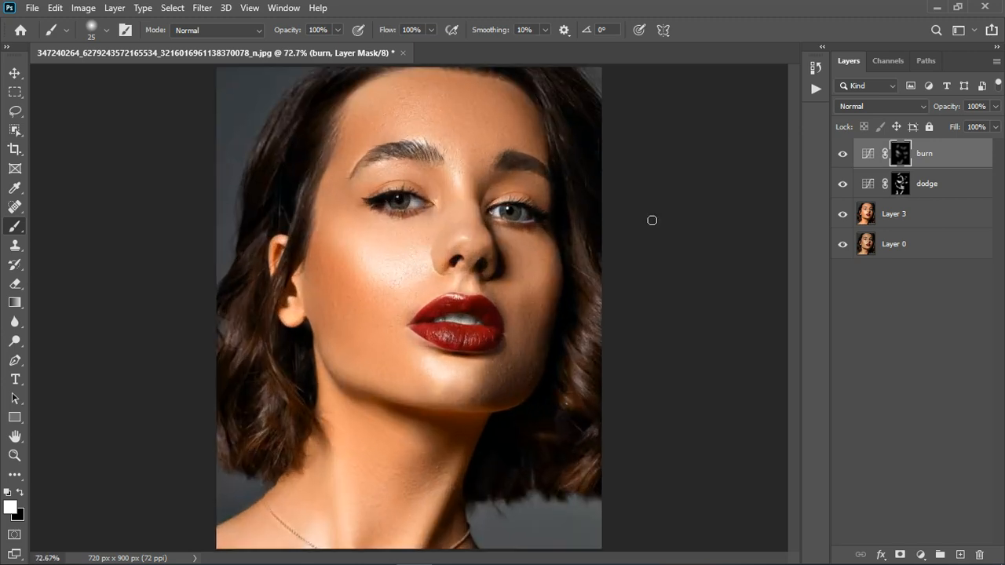
Step: Group the burn and dodge layers and toggle the group's visibility to compare before and after
{"action": "left_click", "coordinate": [949, 185], "text": "shift"}
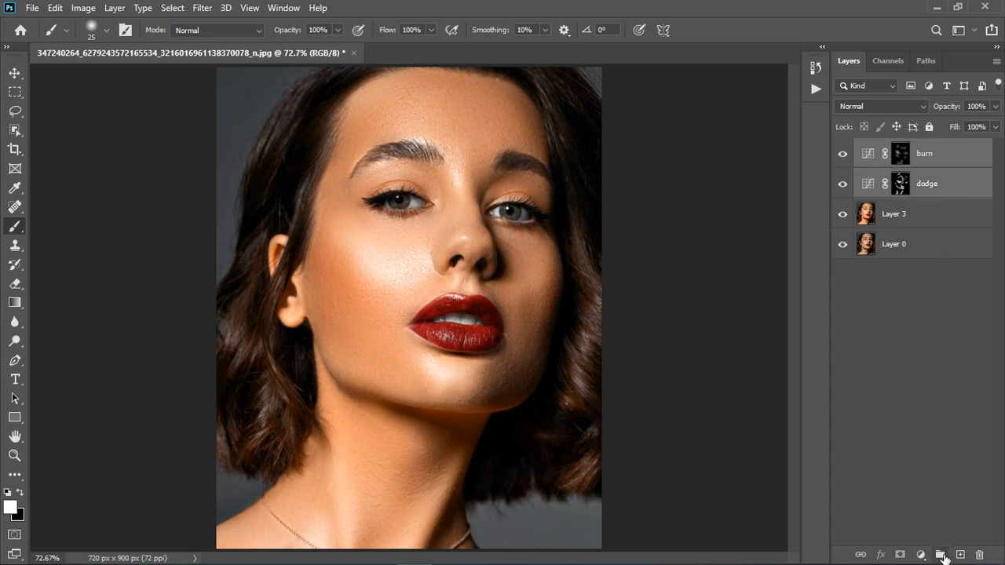
{"action": "left_click", "coordinate": [940, 553]}
{"action": "left_click", "coordinate": [843, 148]}
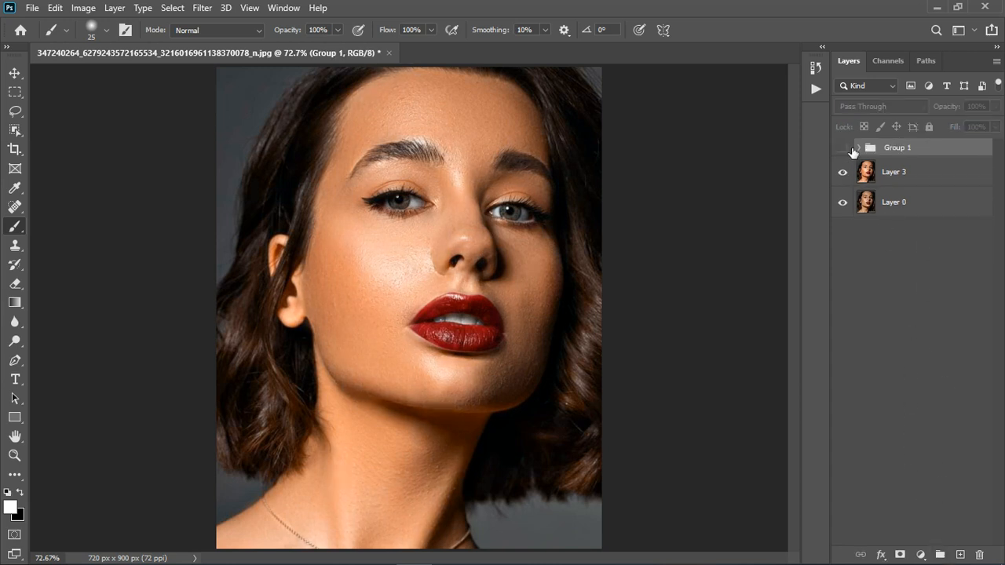
{"action": "left_click", "coordinate": [852, 150]}
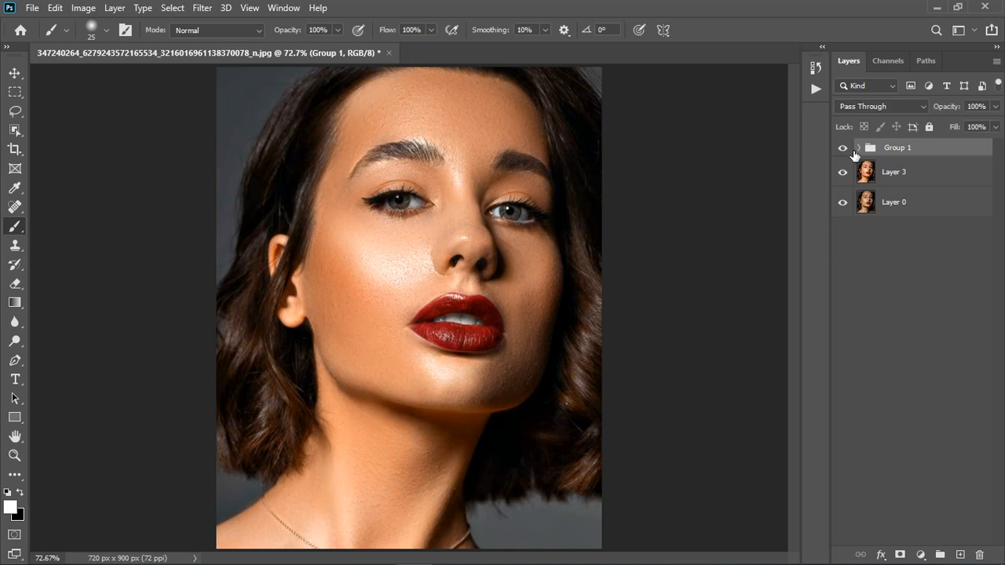
{"action": "left_click", "coordinate": [853, 153]}
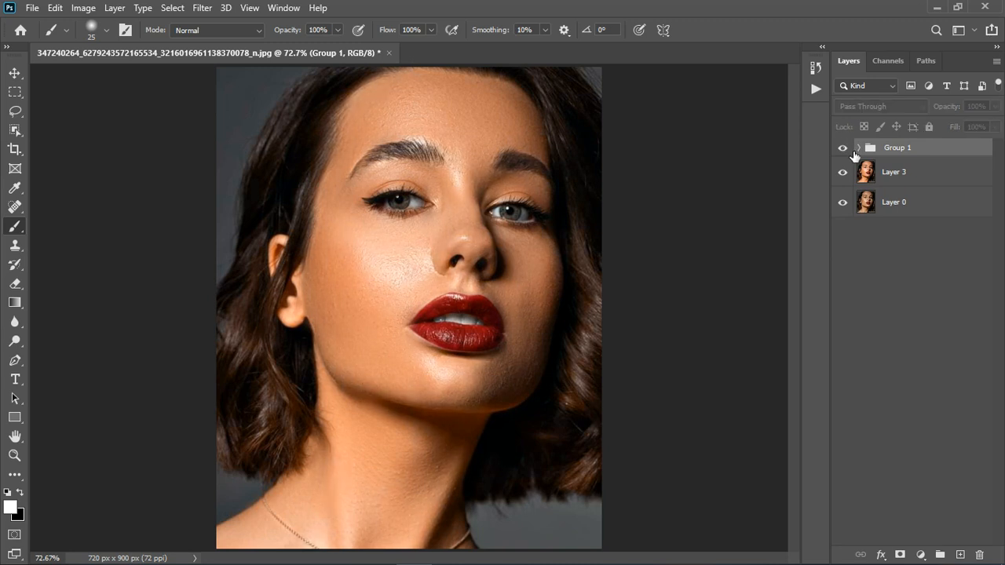
{"action": "left_click", "coordinate": [854, 154]}
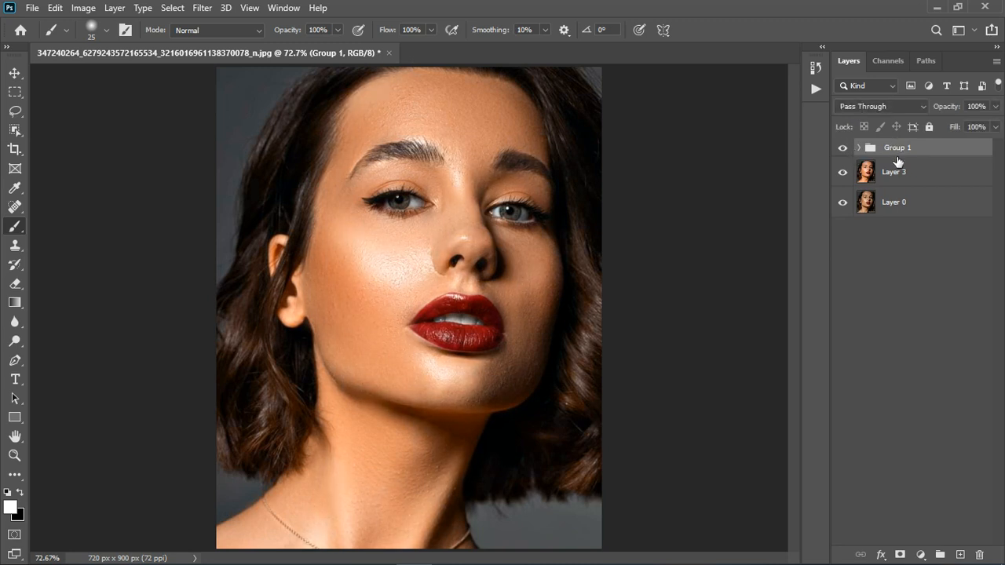
Step: Expand the group and raise the dodge layer's curve midpoint to brighten the highlights
{"action": "left_click", "coordinate": [858, 148]}
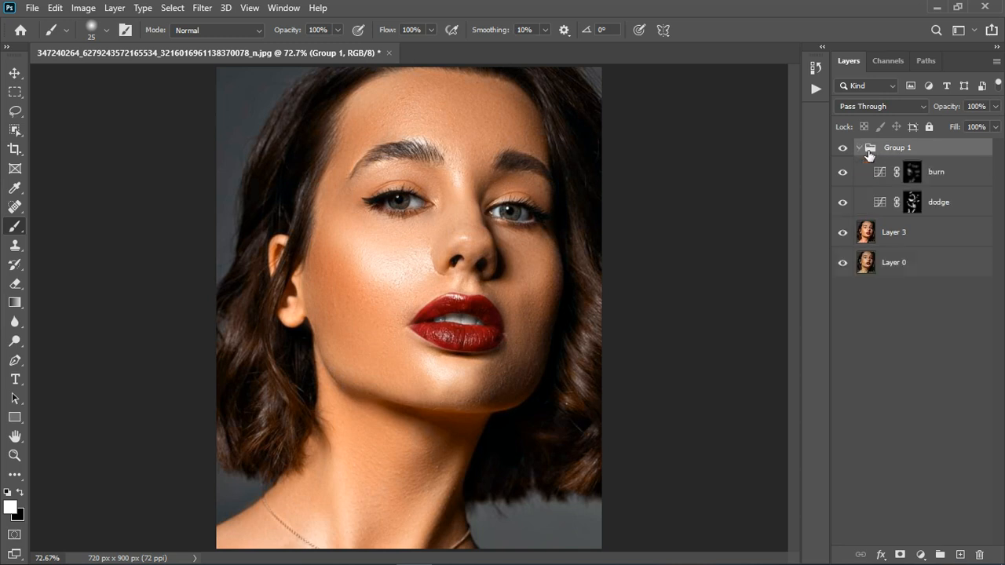
{"action": "double_click", "coordinate": [892, 204]}
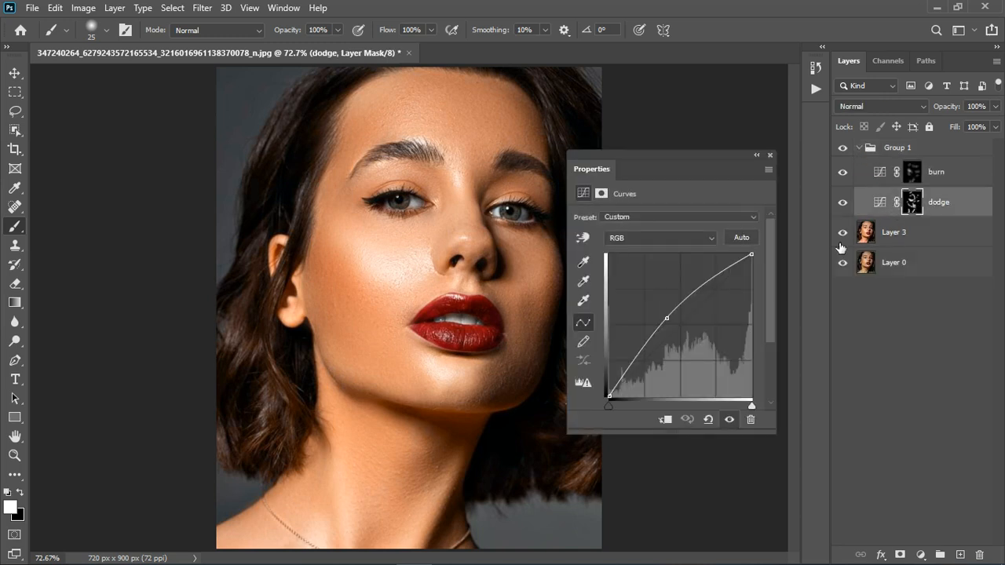
{"action": "left_click_drag", "start_coordinate": [675, 325], "coordinate": [666, 317]}
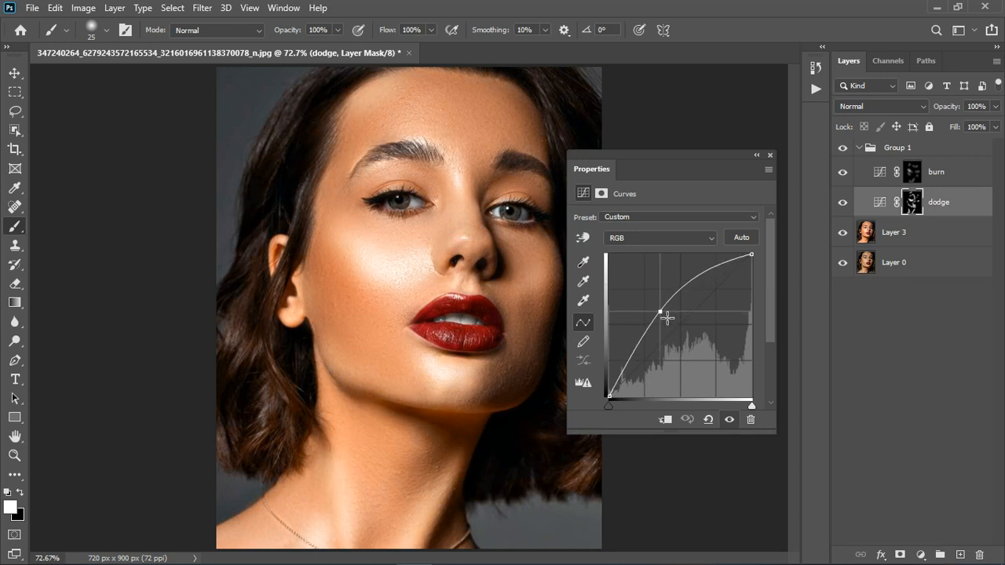
{"action": "left_click", "coordinate": [770, 155]}
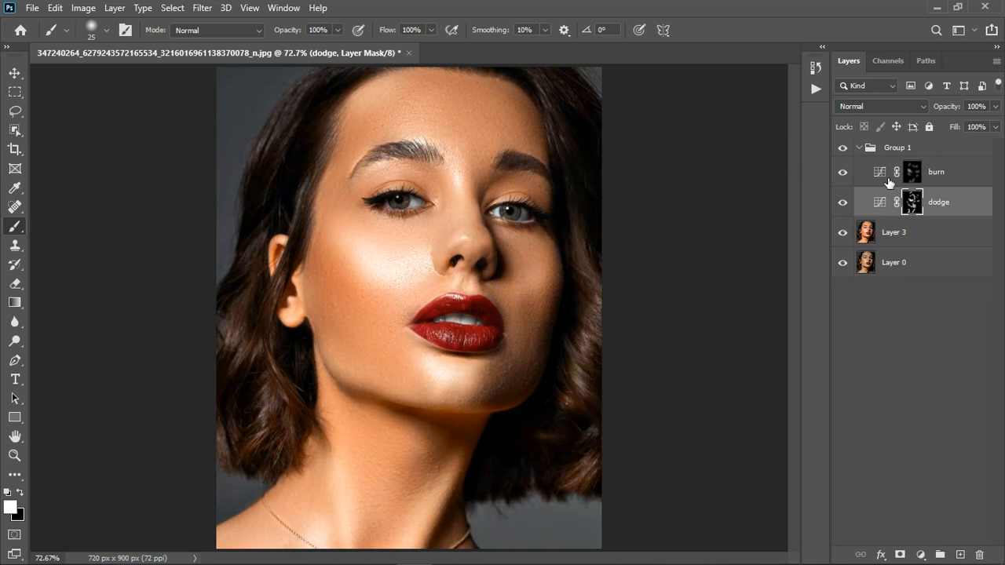
Step: Lower the burn layer's curve midpoint to deepen the shadows, and close its curve properties
{"action": "double_click", "coordinate": [880, 172]}
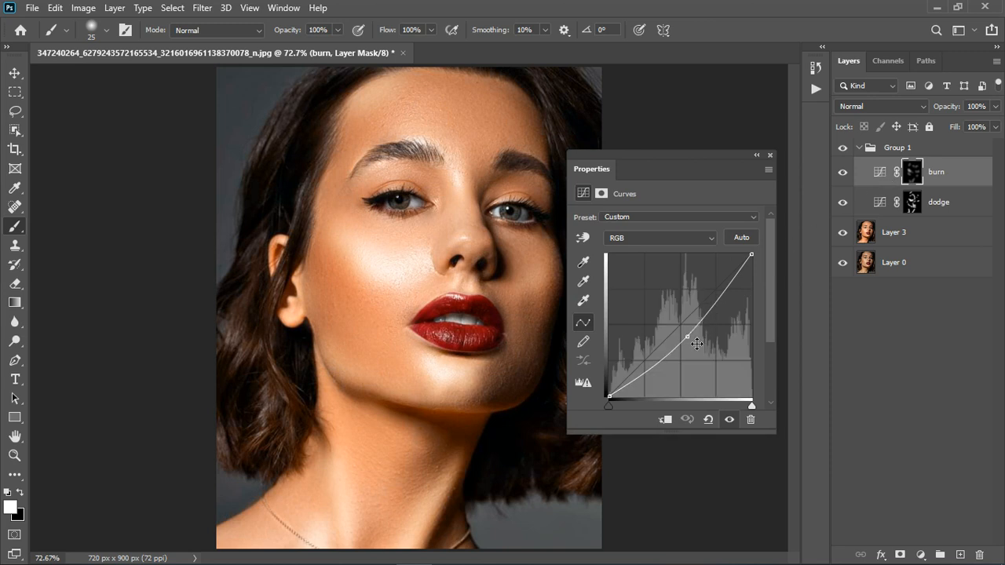
{"action": "left_click_drag", "start_coordinate": [696, 343], "coordinate": [702, 348]}
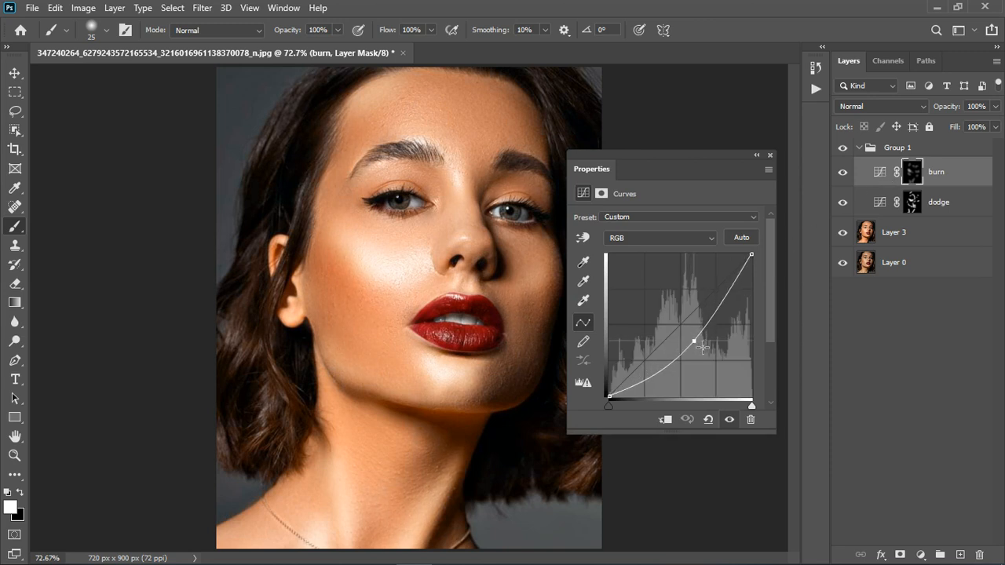
{"action": "left_click", "coordinate": [770, 155]}
Step: Examine the contouring at different magnifications and compare the portrait with the dodge and burn group hidden and shown
{"action": "scroll", "coordinate": [536, 261], "scroll_direction": "down", "scroll_amount": 5}
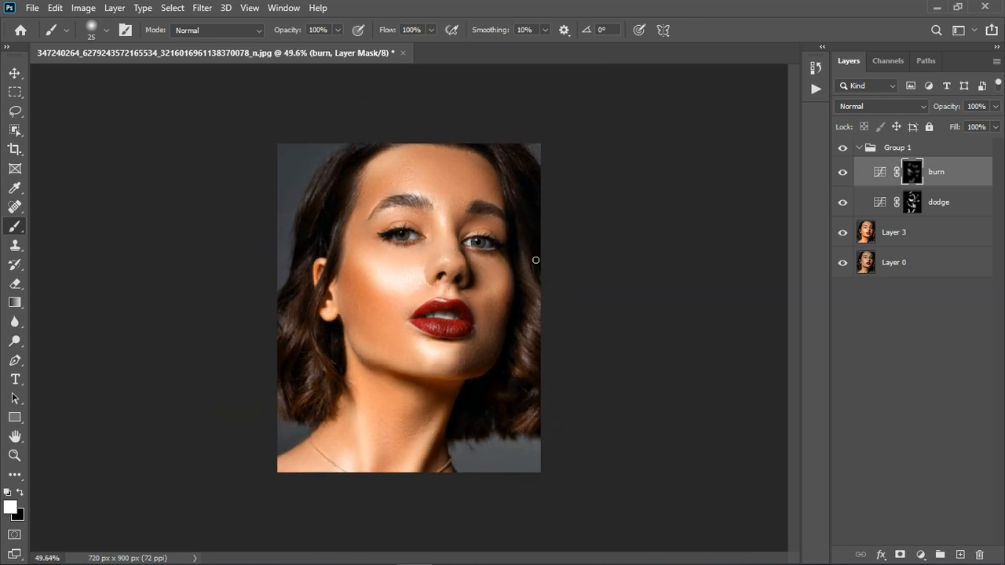
{"action": "scroll", "coordinate": [539, 260], "scroll_direction": "down", "scroll_amount": 2}
{"action": "scroll", "coordinate": [435, 309], "scroll_direction": "down", "scroll_amount": 2}
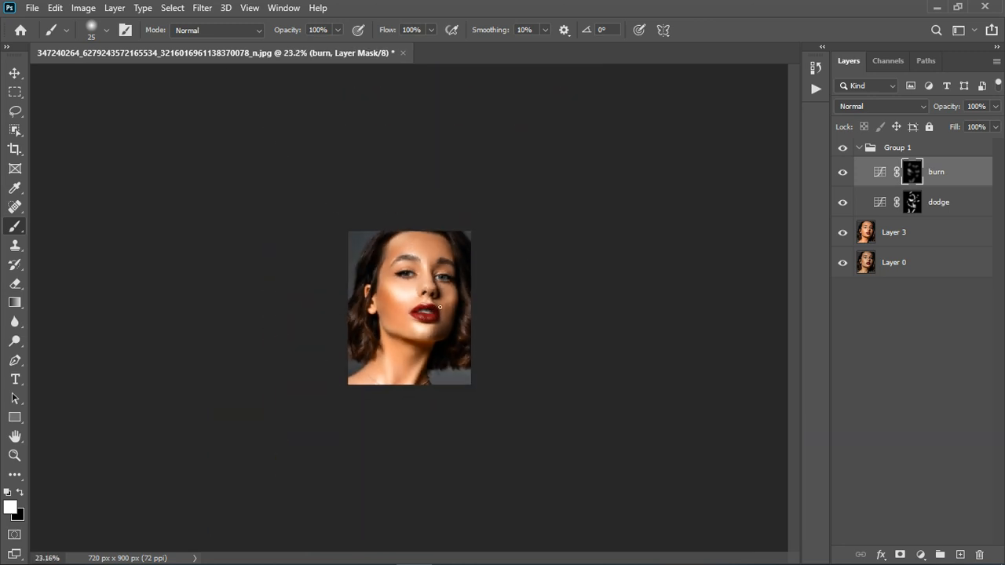
{"action": "scroll", "coordinate": [455, 299], "scroll_direction": "up", "scroll_amount": 7}
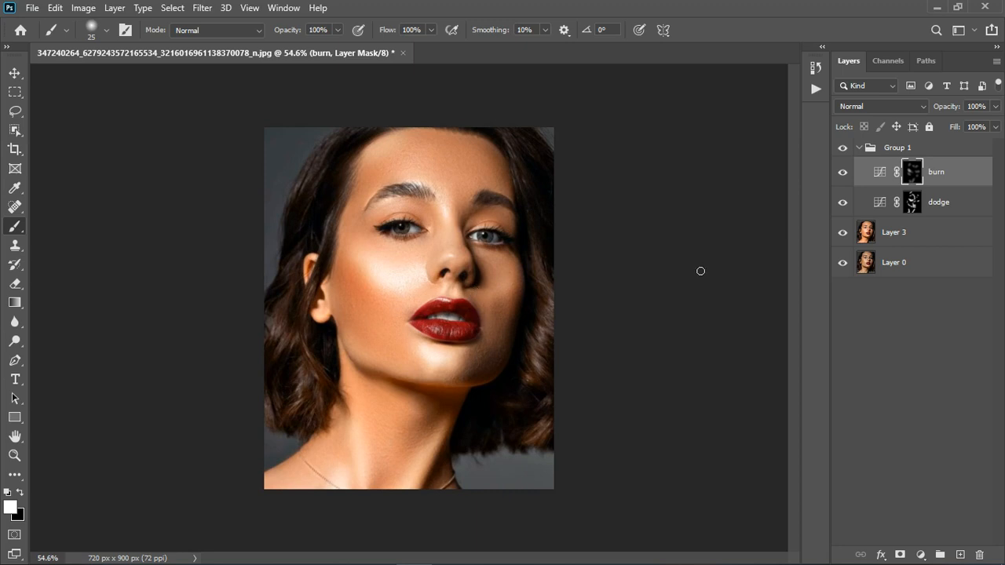
{"action": "left_click", "coordinate": [844, 149]}
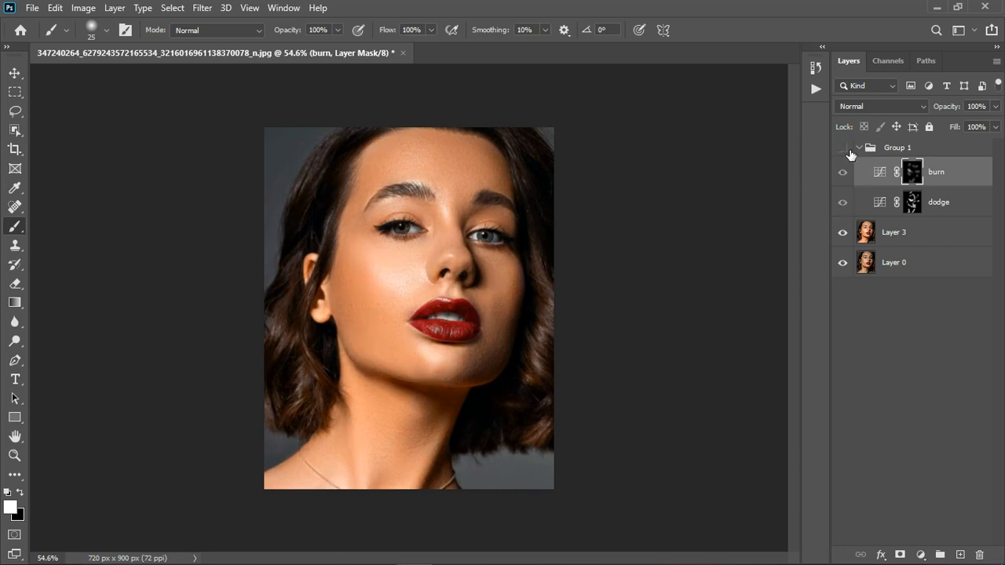
{"action": "left_click", "coordinate": [847, 152]}
{"action": "scroll", "coordinate": [433, 278], "scroll_direction": "down", "scroll_amount": 1}
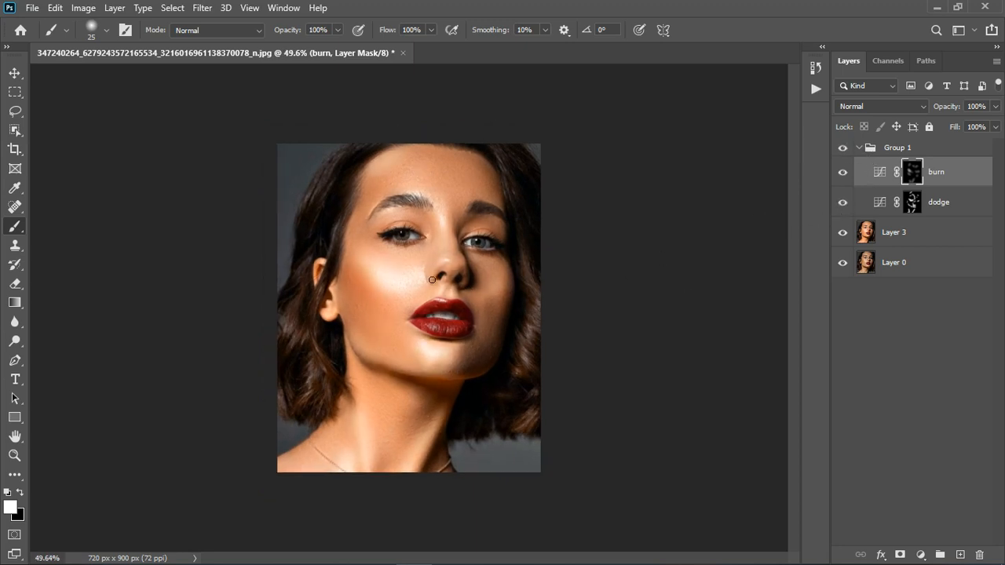
{"action": "scroll", "coordinate": [453, 274], "scroll_direction": "up", "scroll_amount": 1}
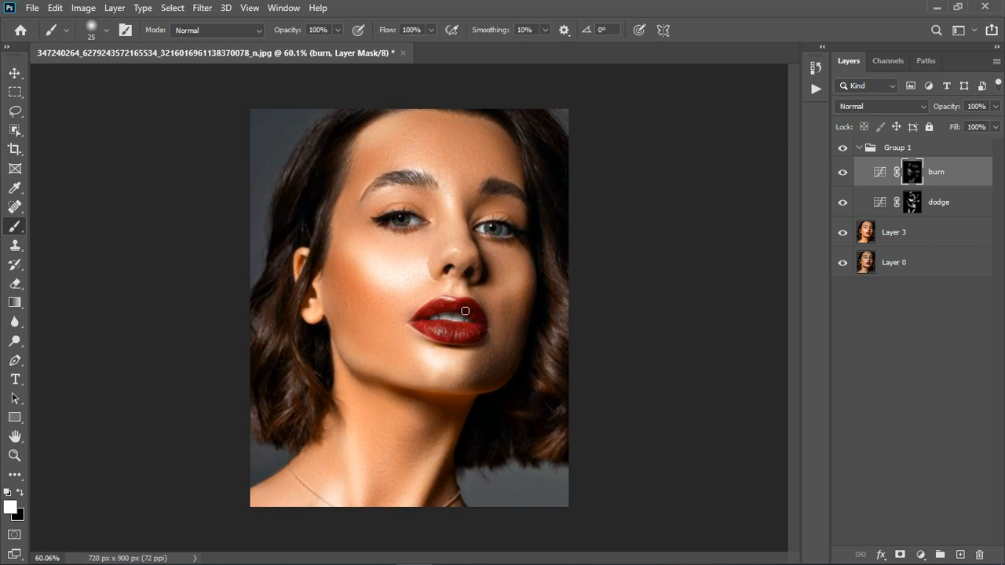